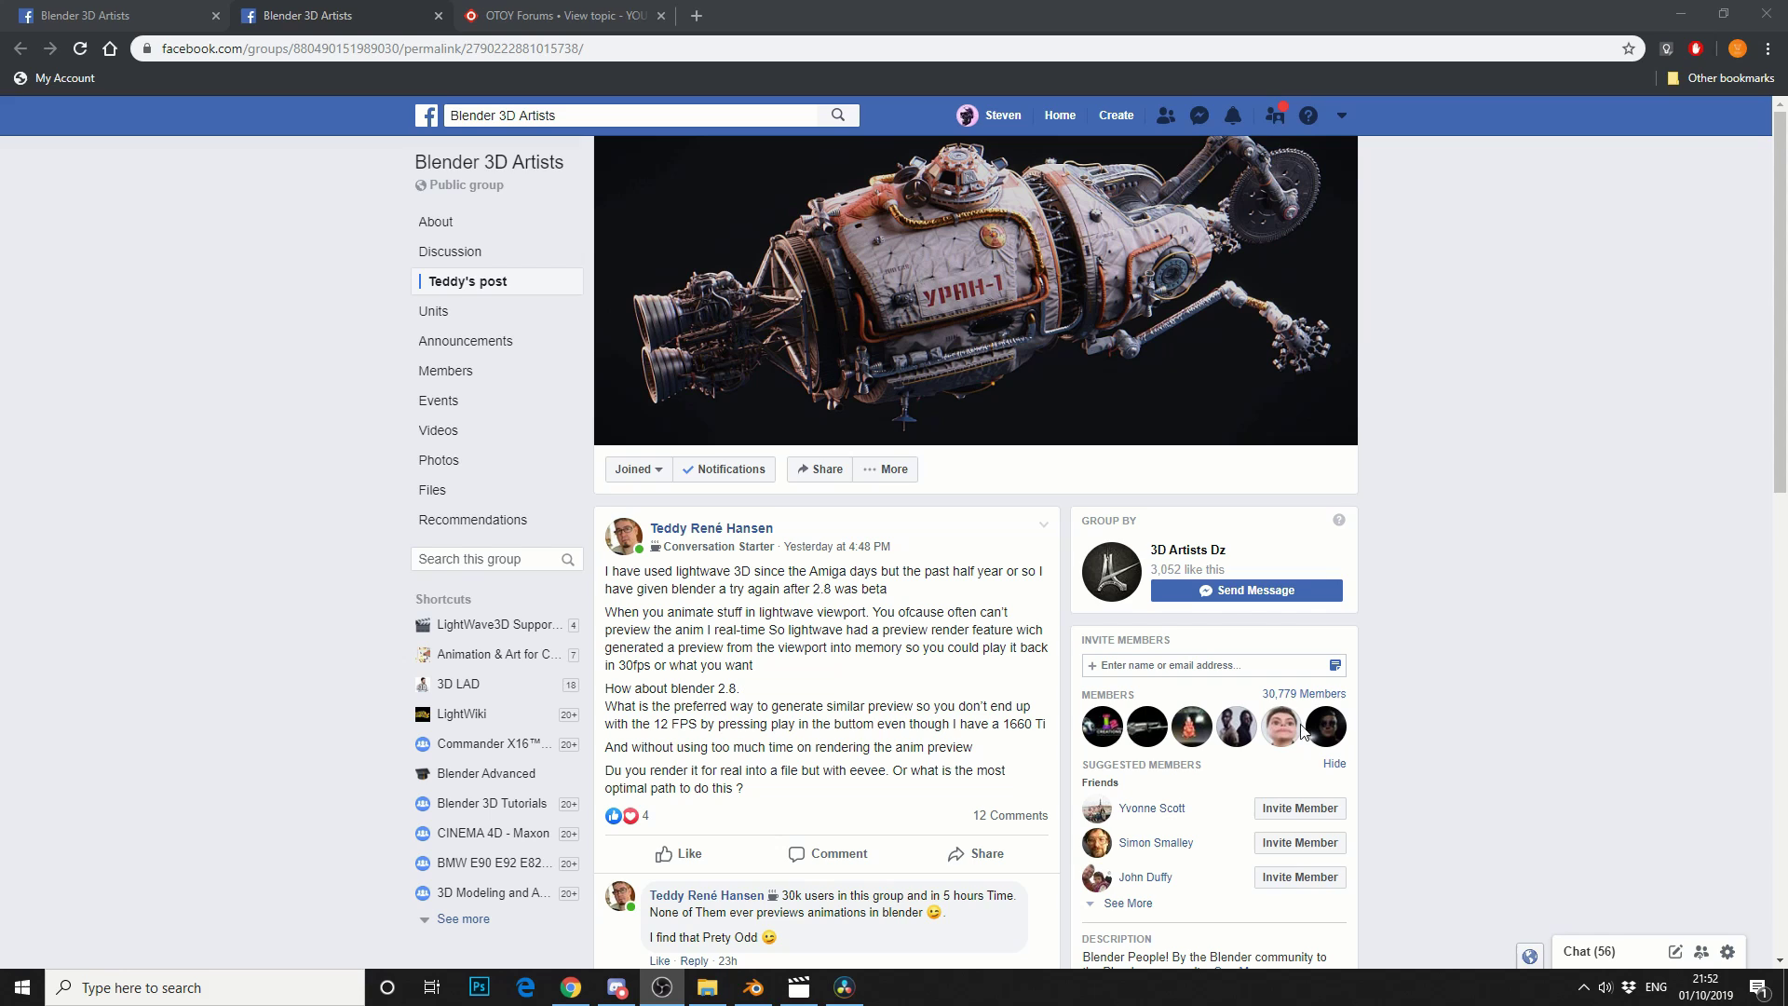
Switch to Blender and play the character animation in the solid-shaded viewport, stopping it after checking the playback.
mouse_move(755, 994)
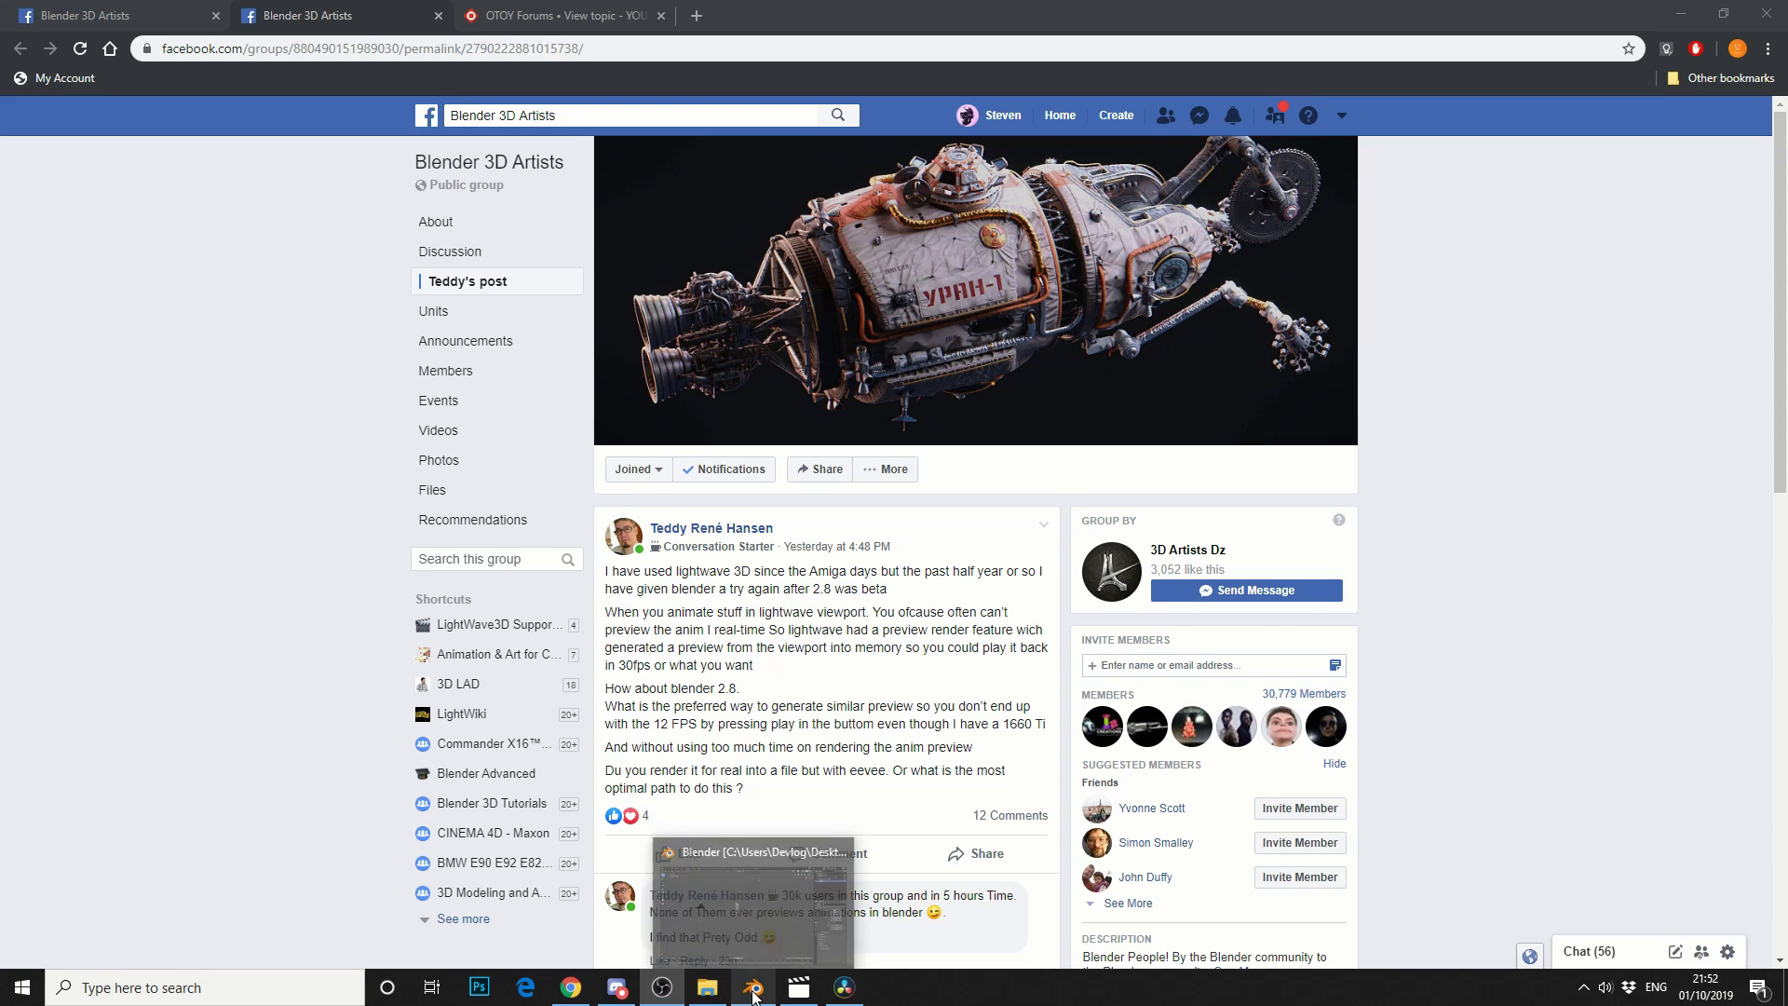
left_click(691, 871)
middle_click_drag(865, 641, 946, 638)
scroll(947, 638, "up", 4)
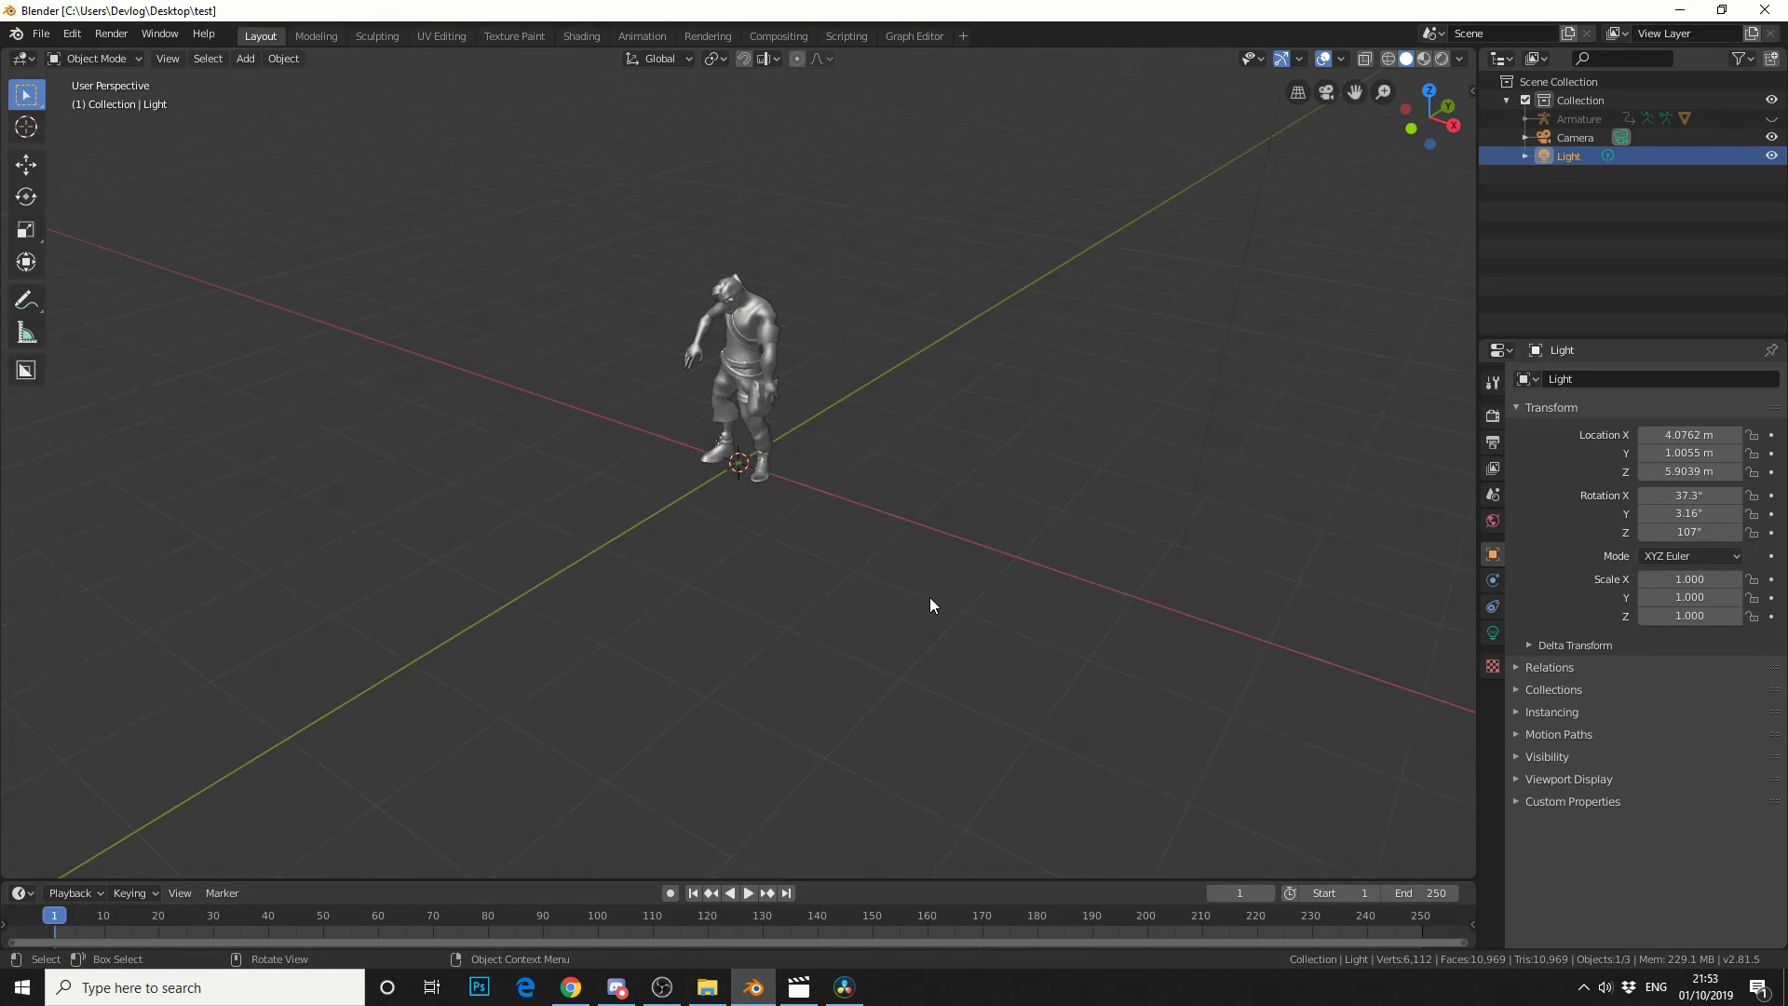
middle_click_drag(1008, 555, 919, 747)
left_click(751, 892)
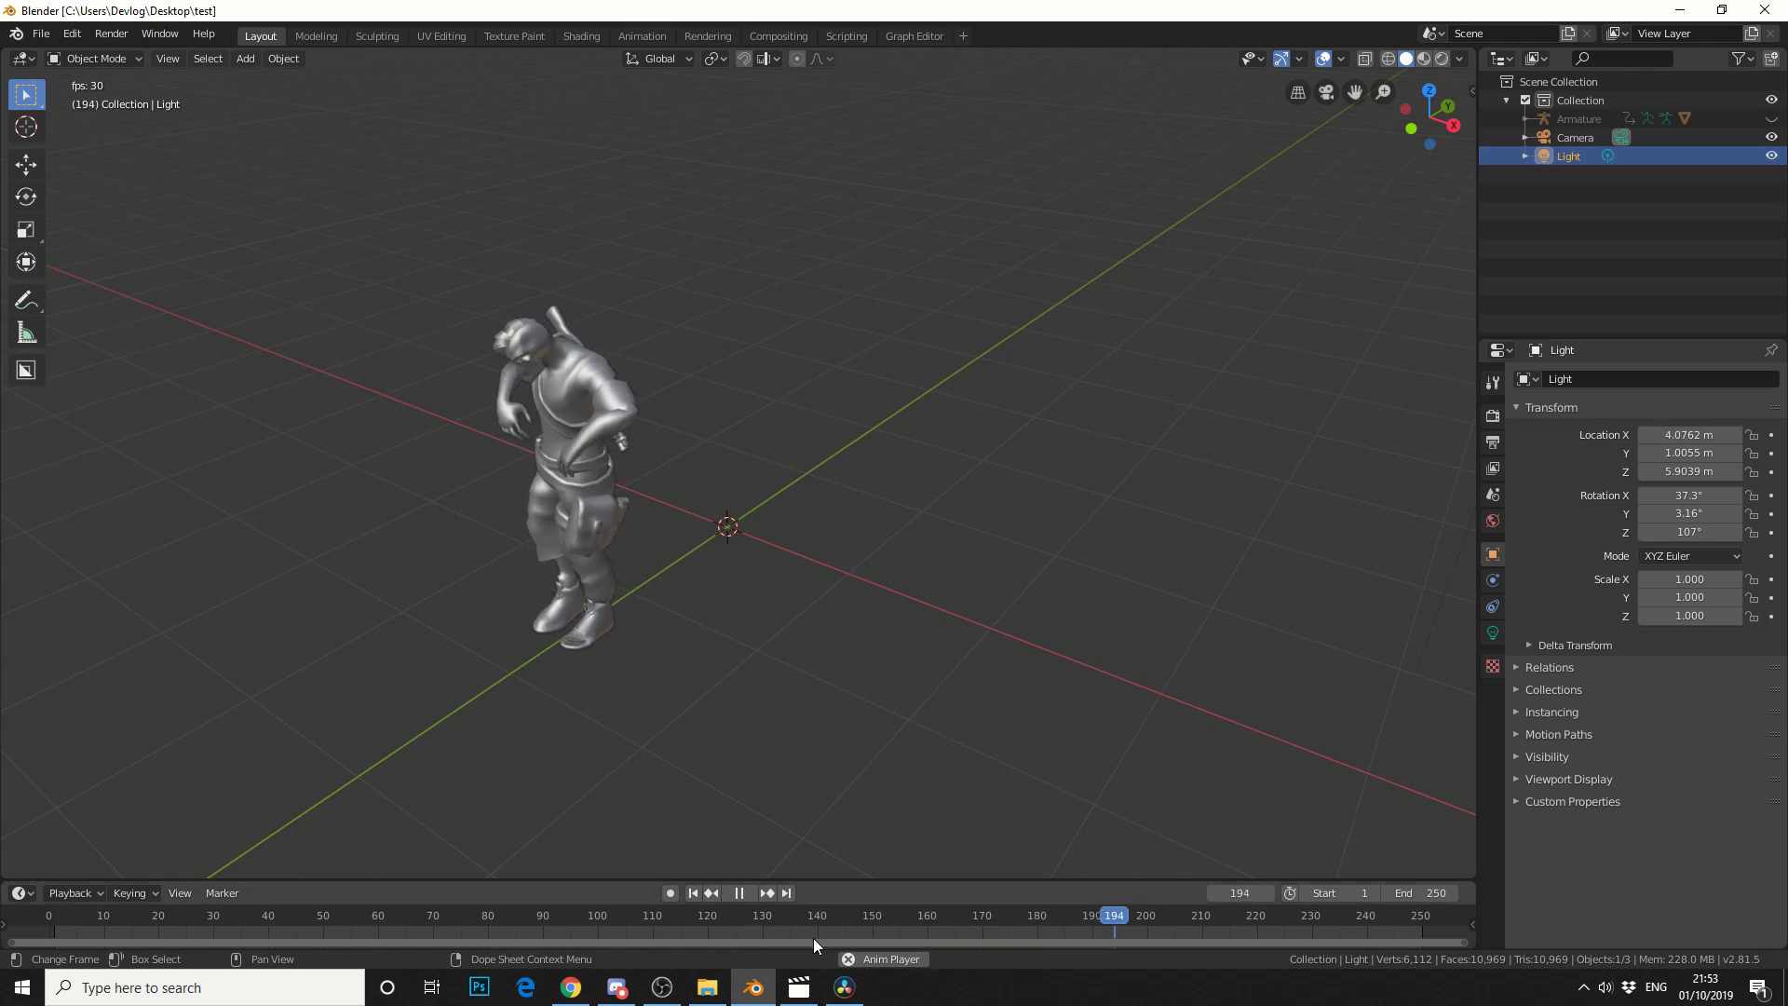
left_click(741, 893)
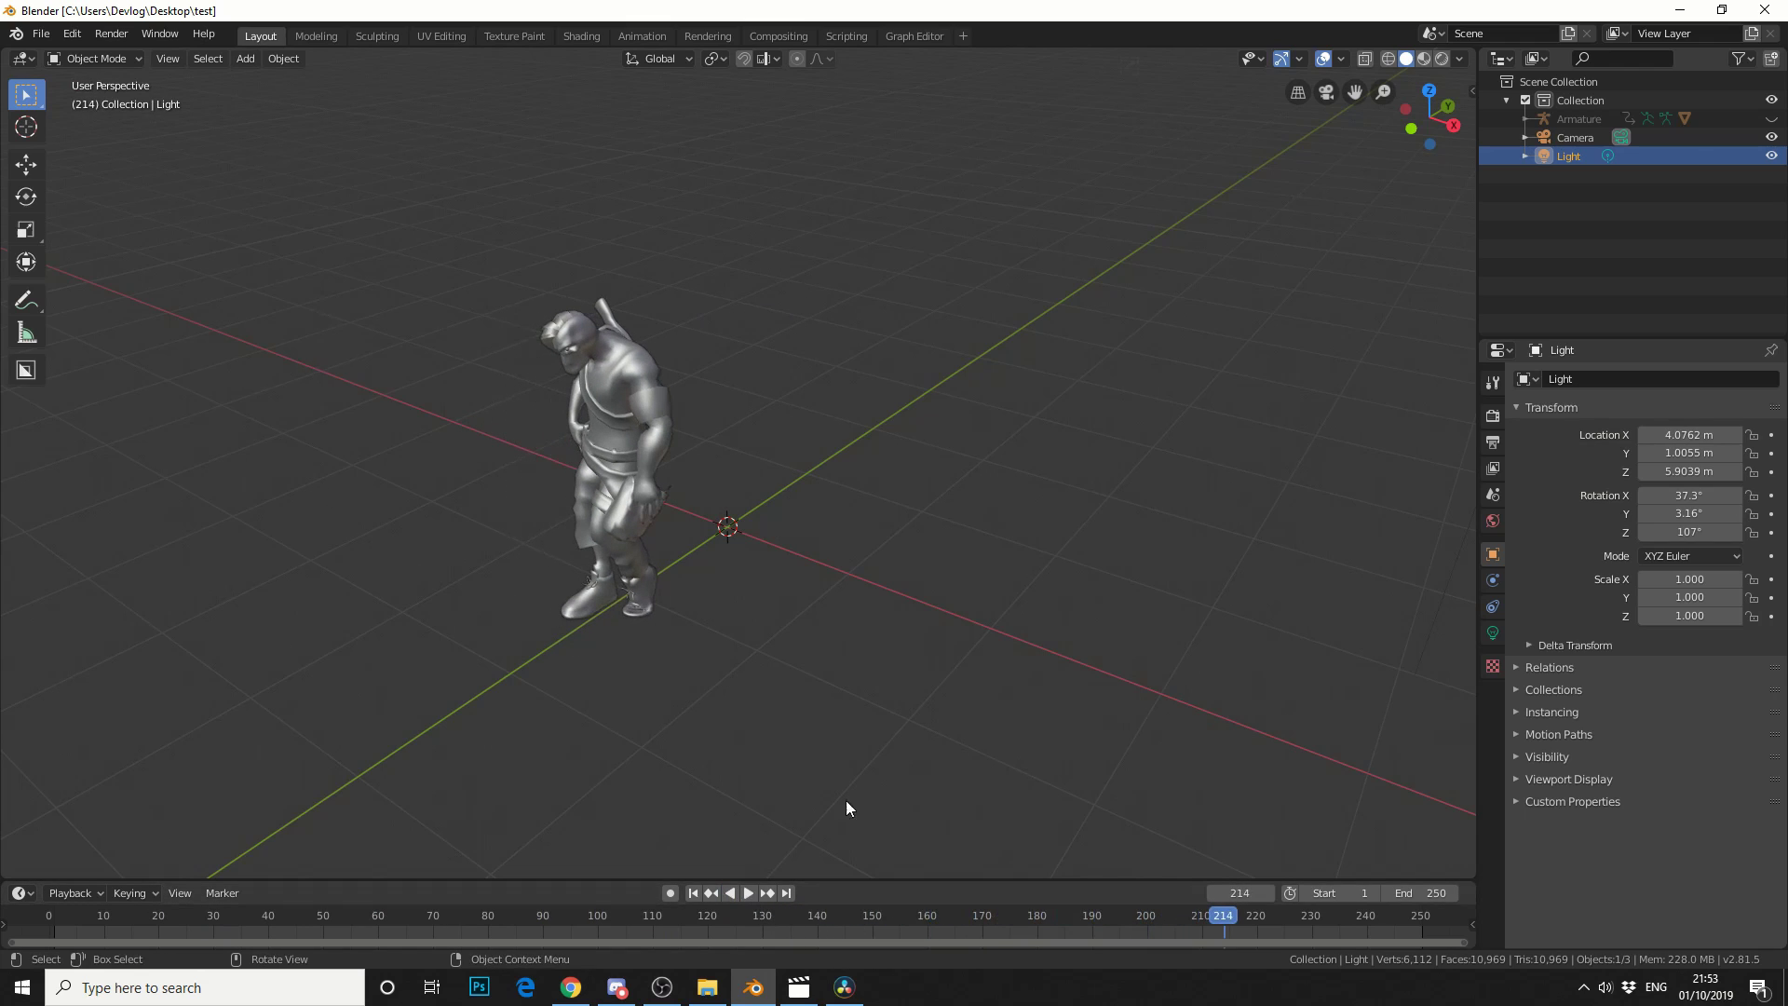
Play the animation from the first frame in Rendered viewport shading to check its speed, and return the timeline to frame 0.
left_click(1440, 60)
key("shift+Left")
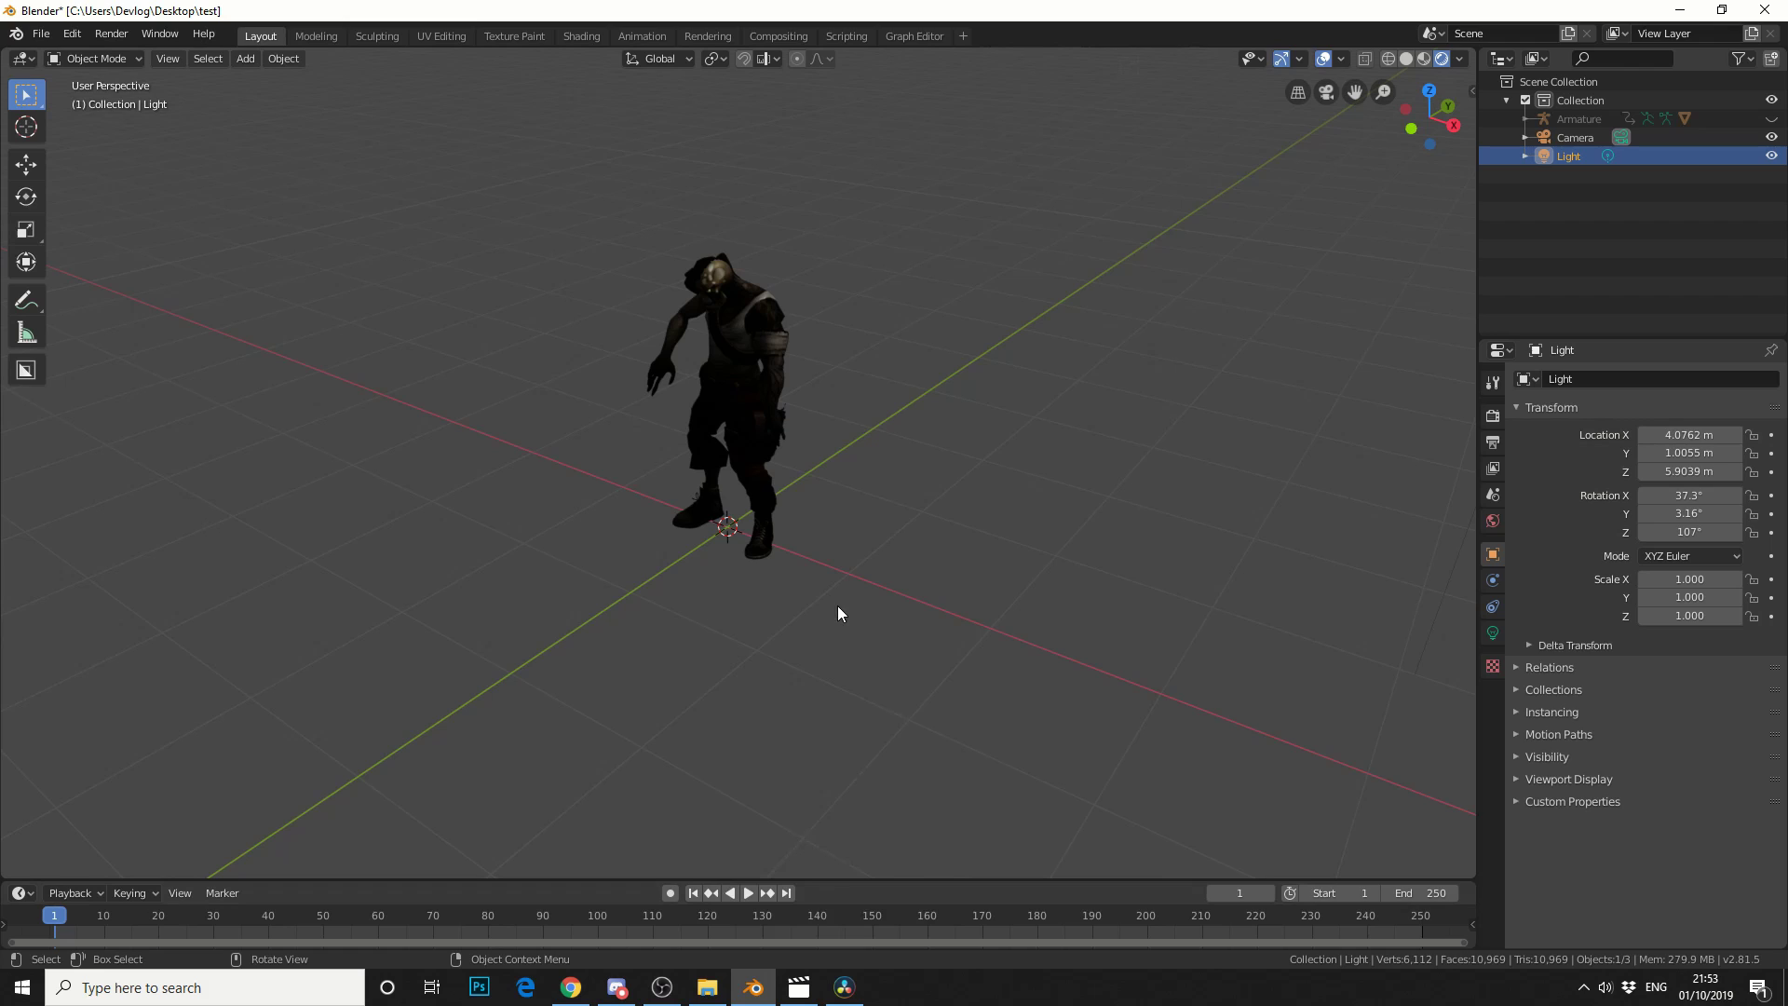
left_click(749, 893)
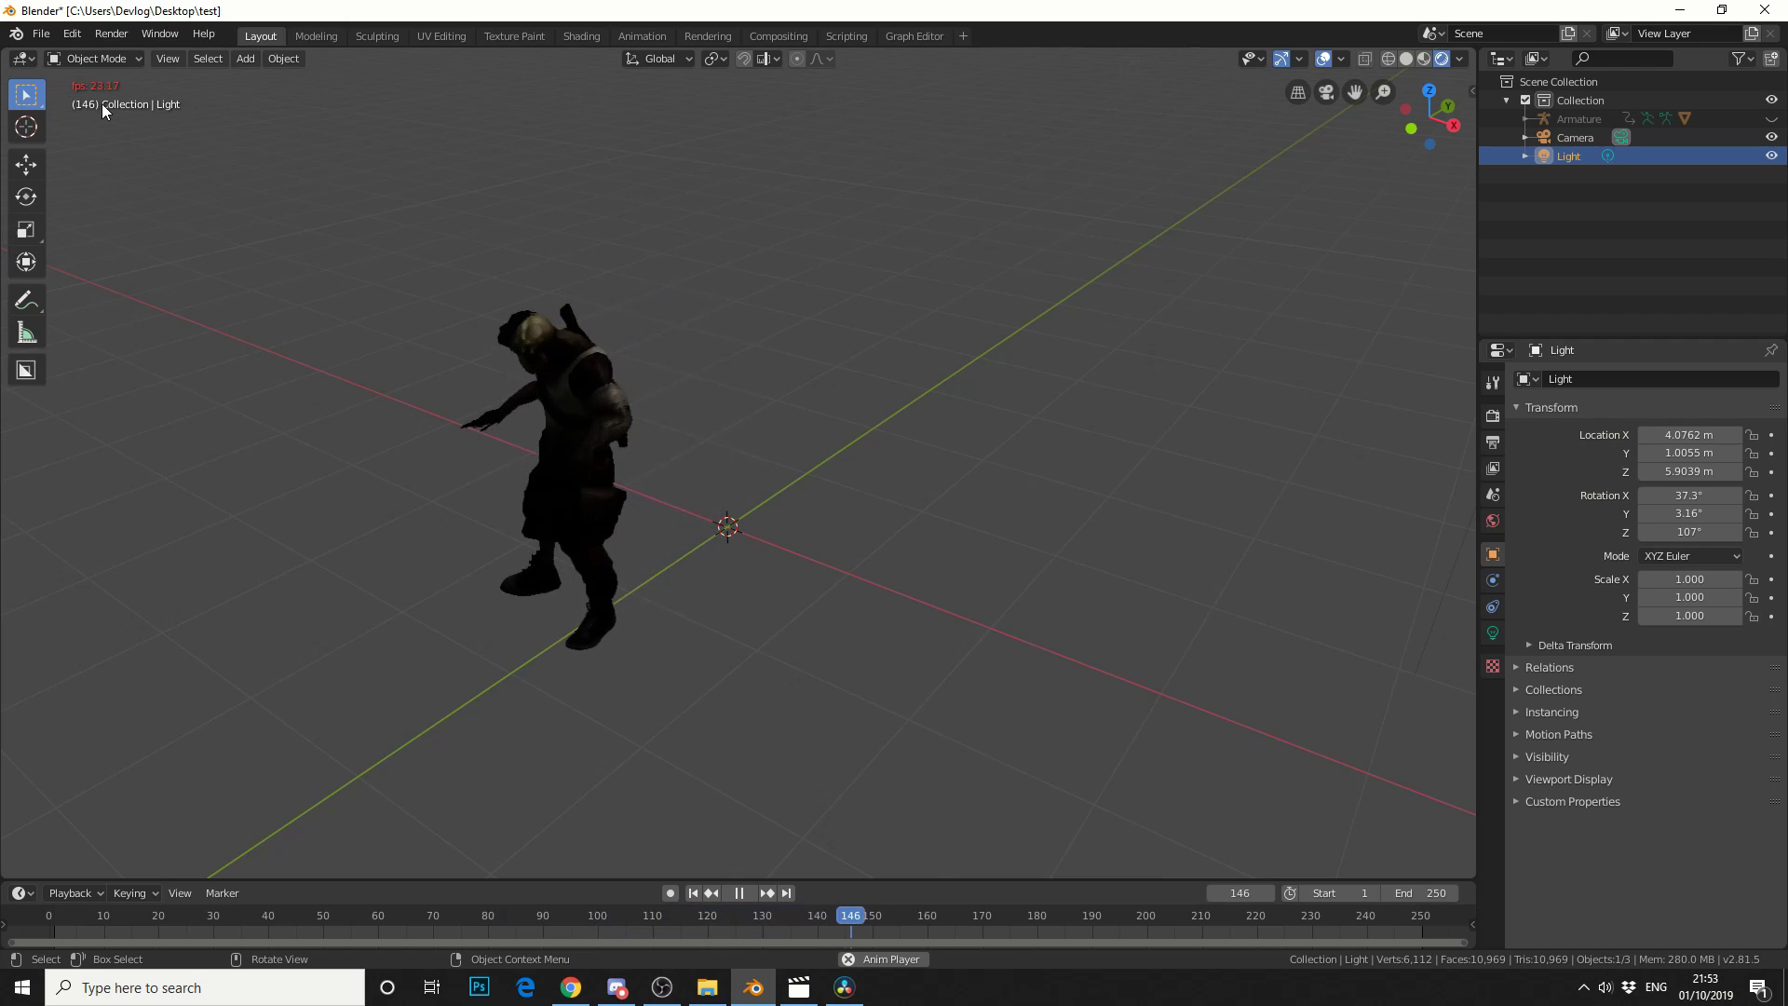
left_click(730, 893)
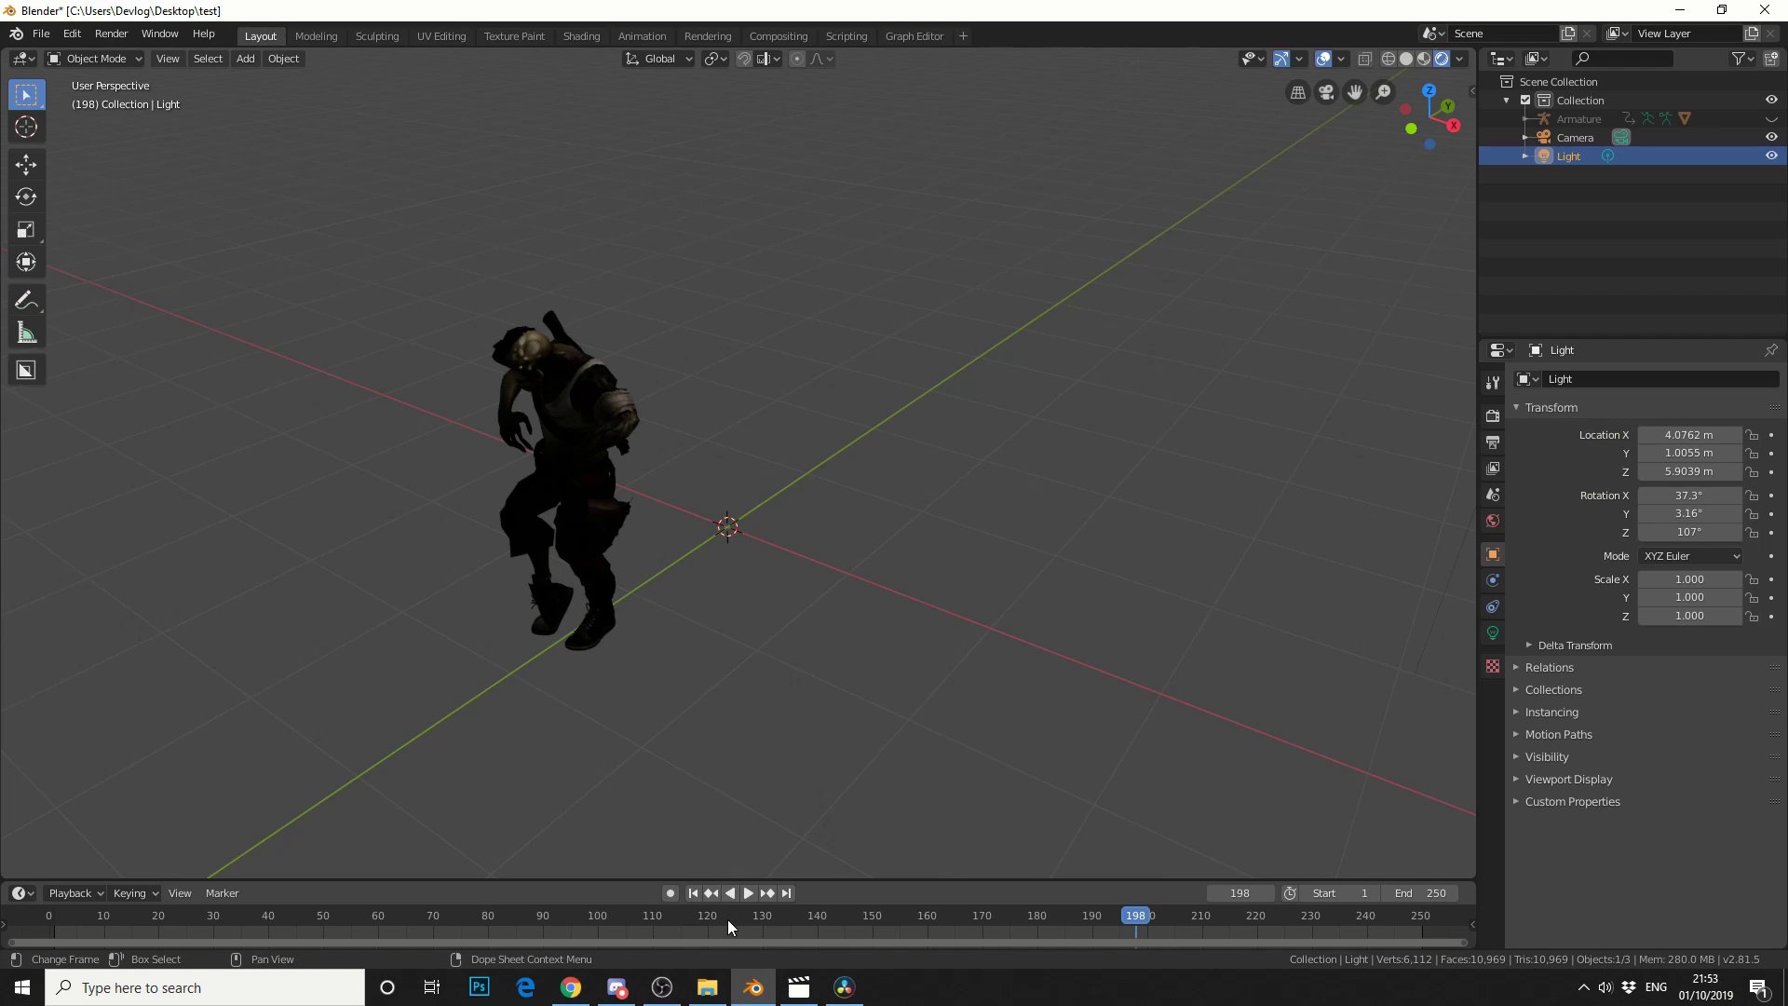
left_click_drag(1127, 914, 50, 926)
key("space")
key("space")
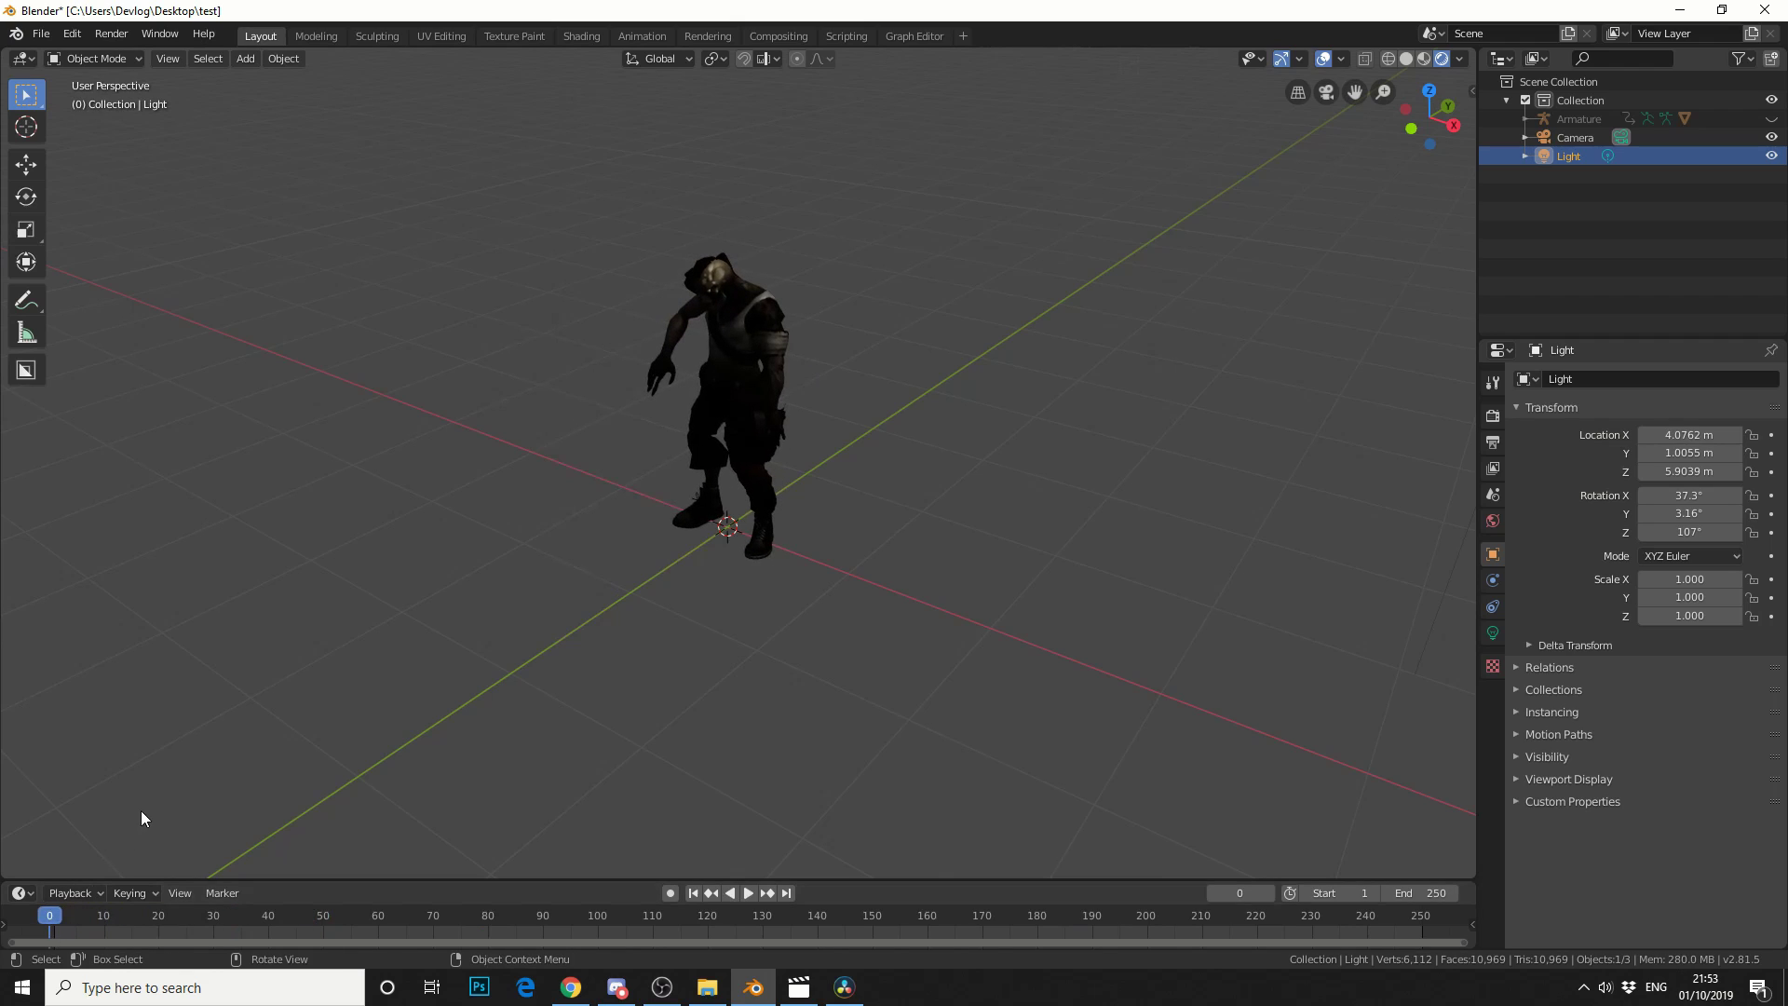
Switch the viewport to Solid shading with MatCap lighting, using the rainbow-coloured normal MatCap.
left_click(164, 60)
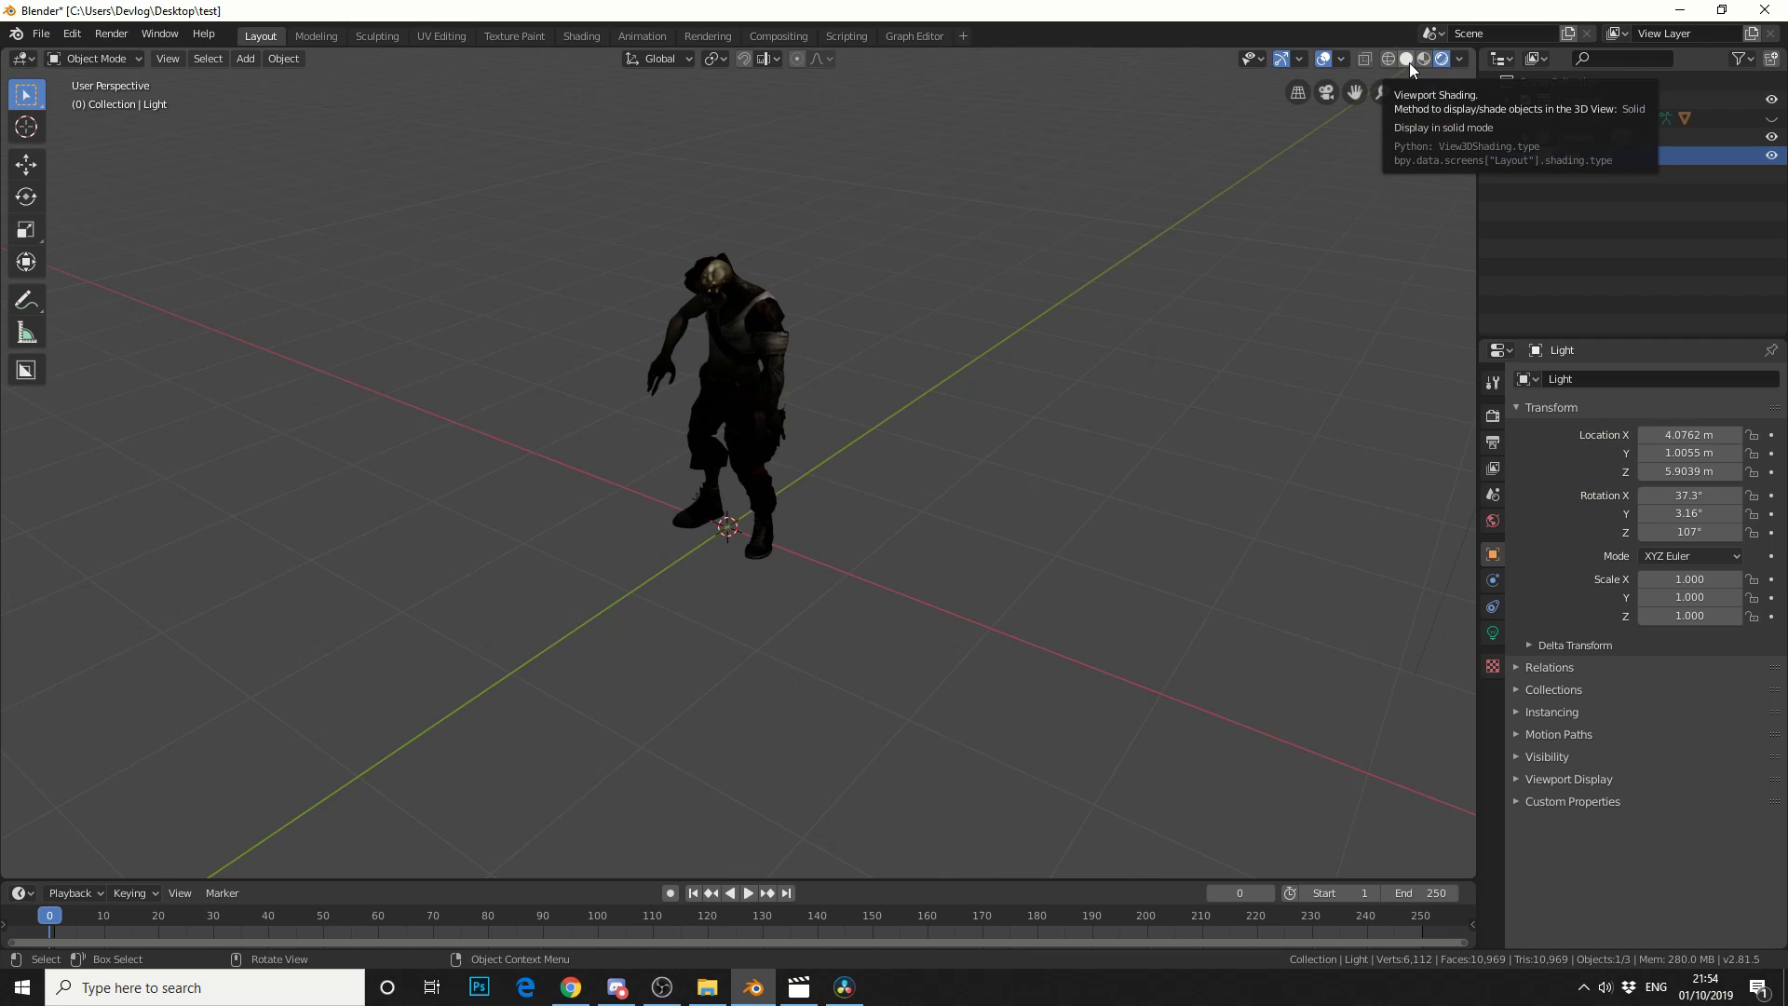
left_click(1407, 59)
left_click(1459, 60)
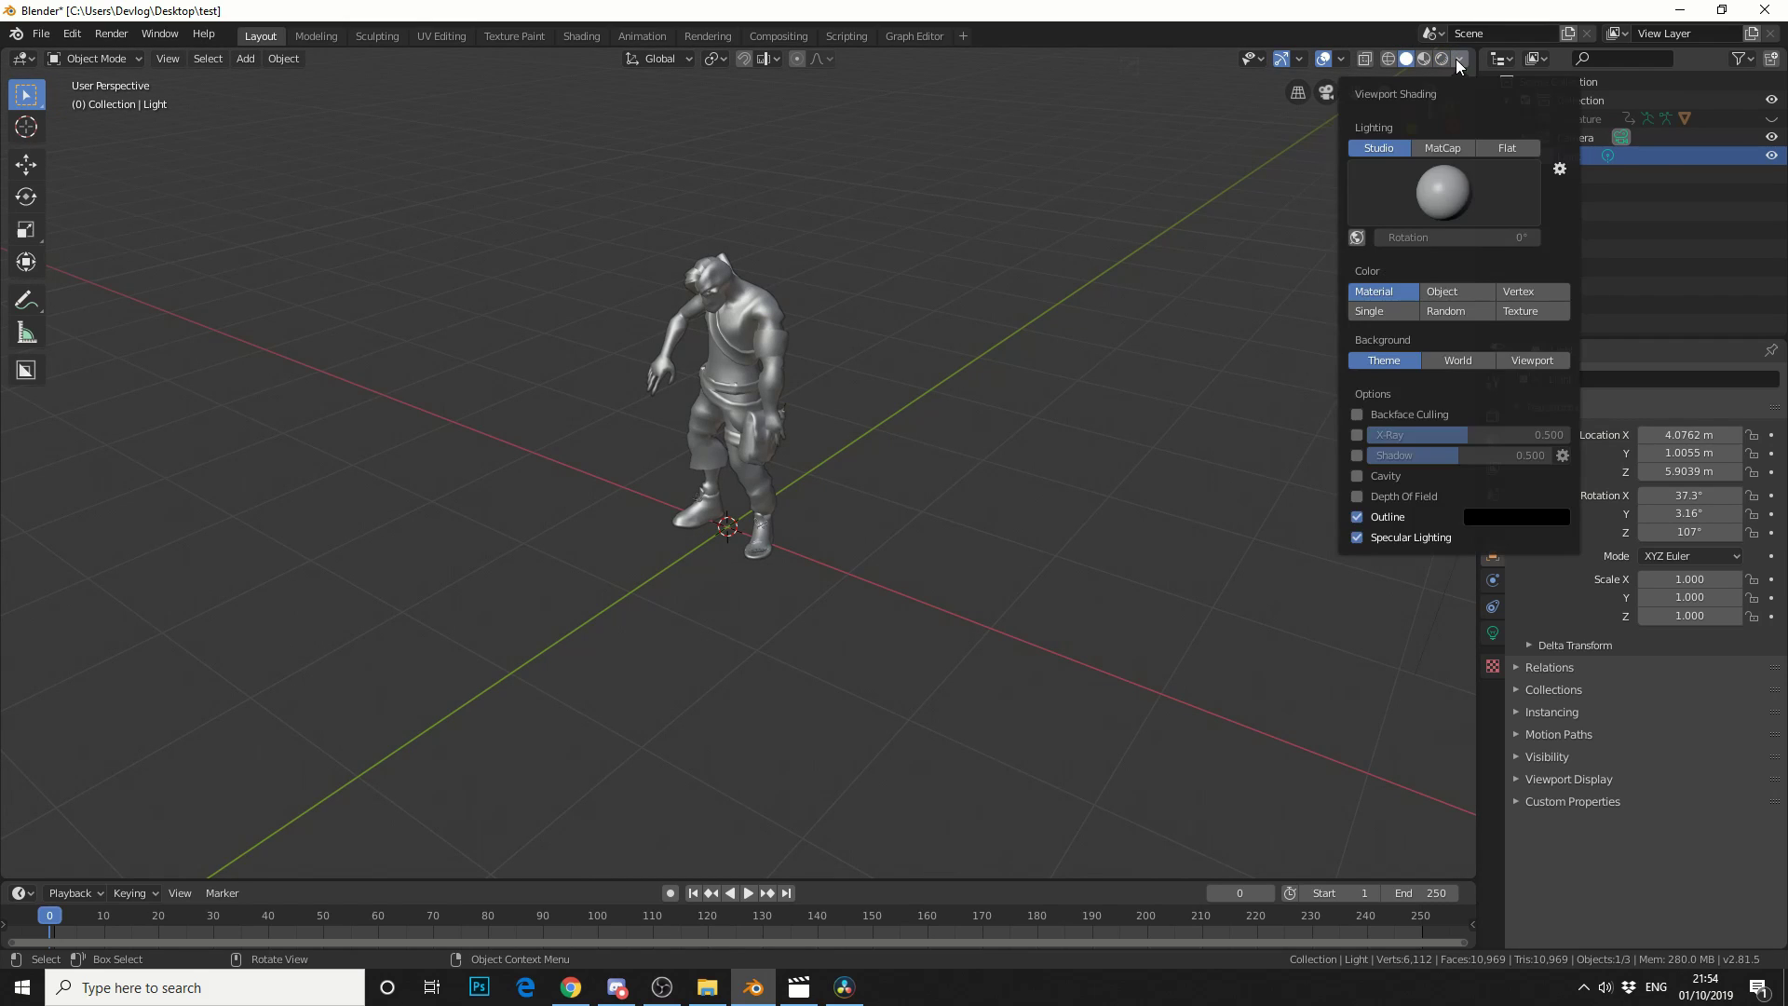
left_click(1449, 141)
left_click(1449, 186)
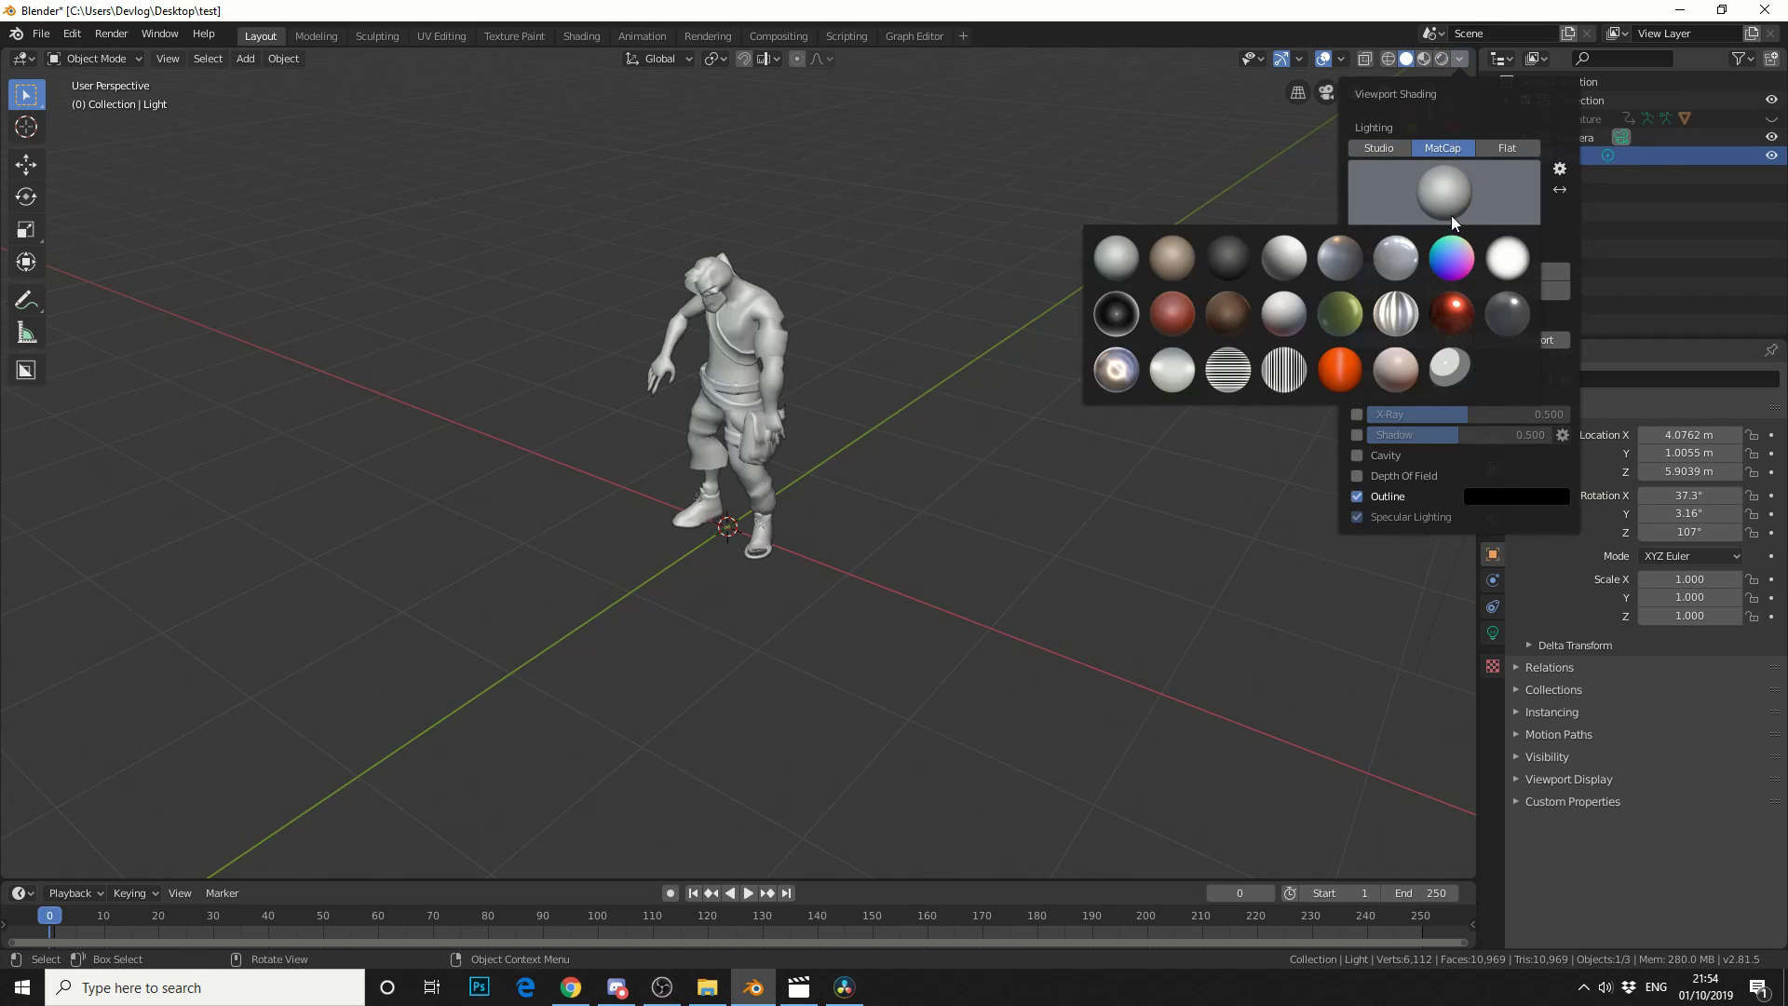
left_click(1457, 268)
left_click(1116, 392)
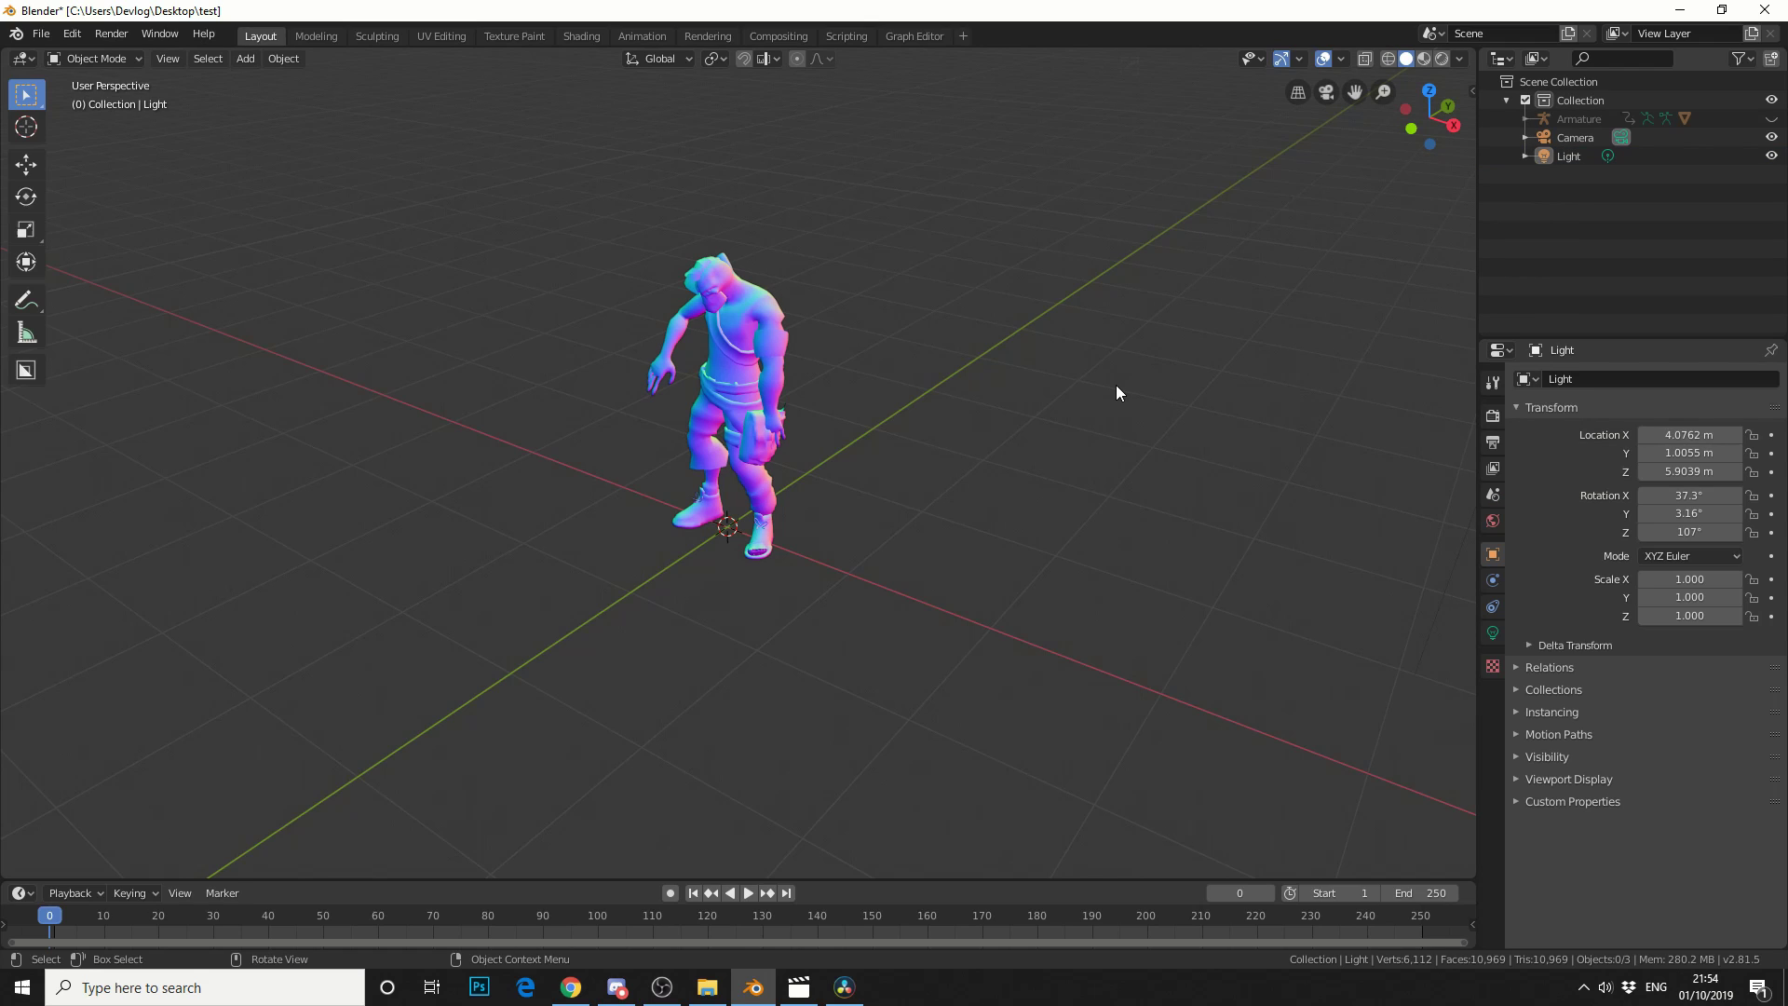
Check the character through the scene camera, and return to a closer user-perspective view of it.
middle_click_drag(1116, 393, 1235, 407)
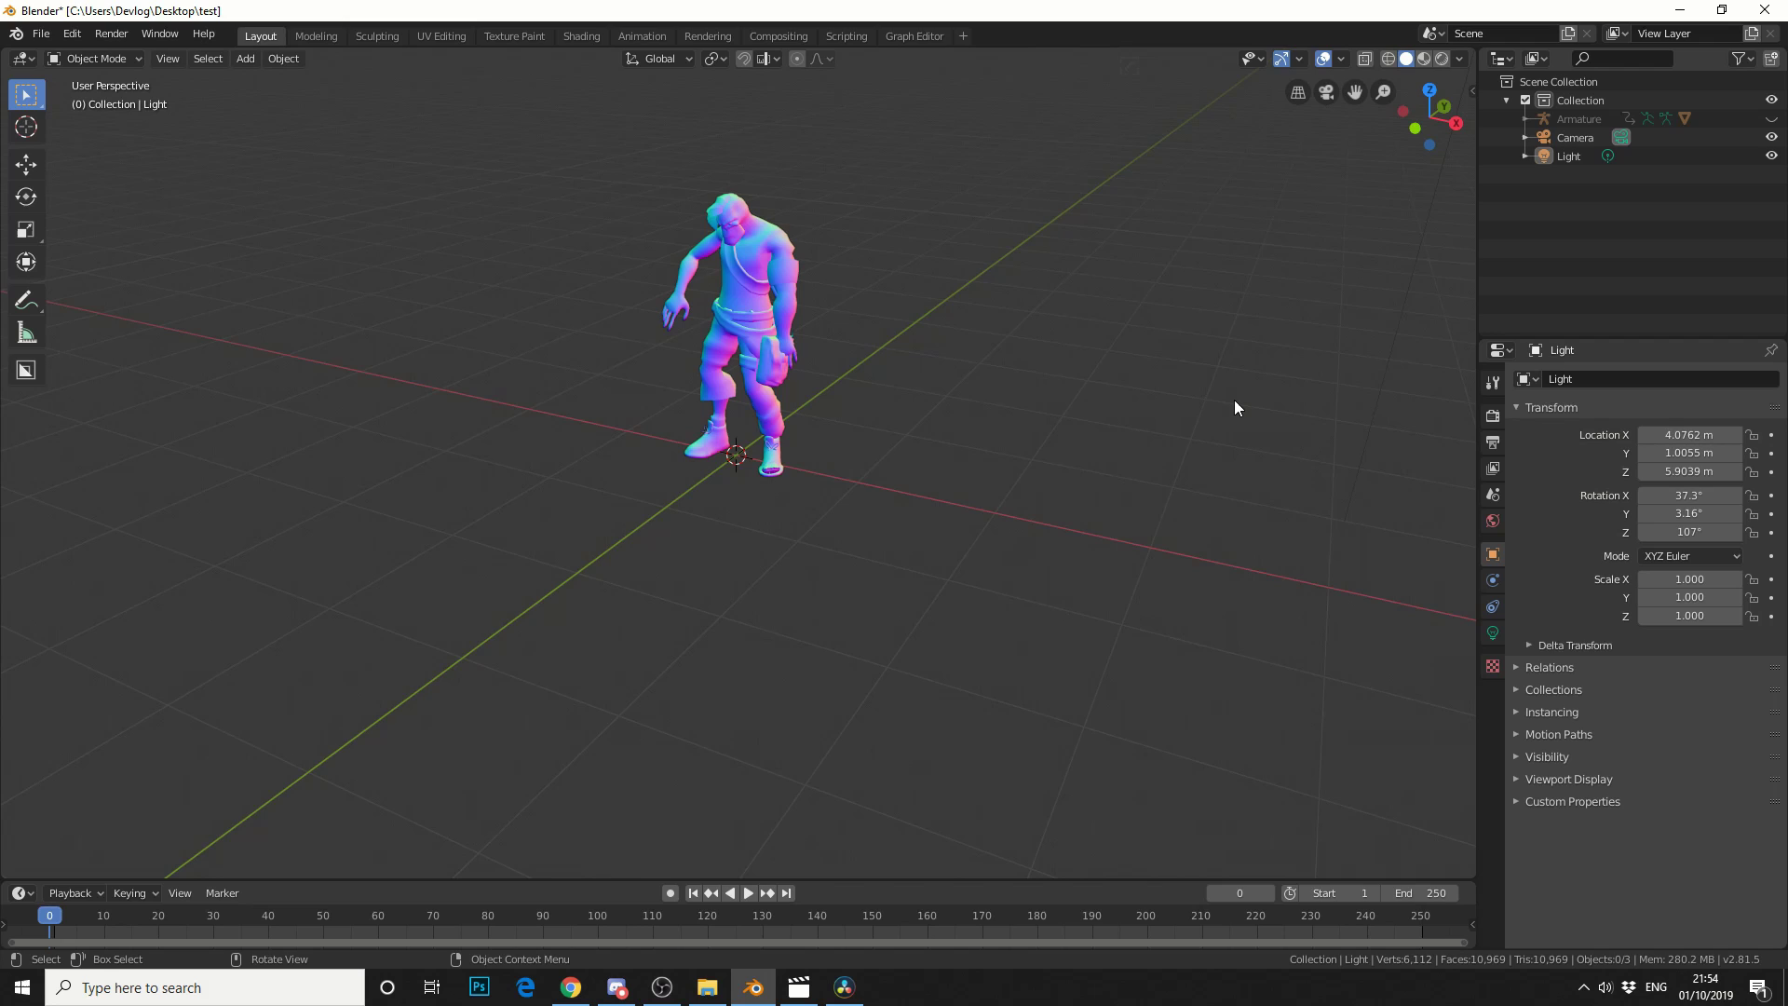
left_click(1324, 97)
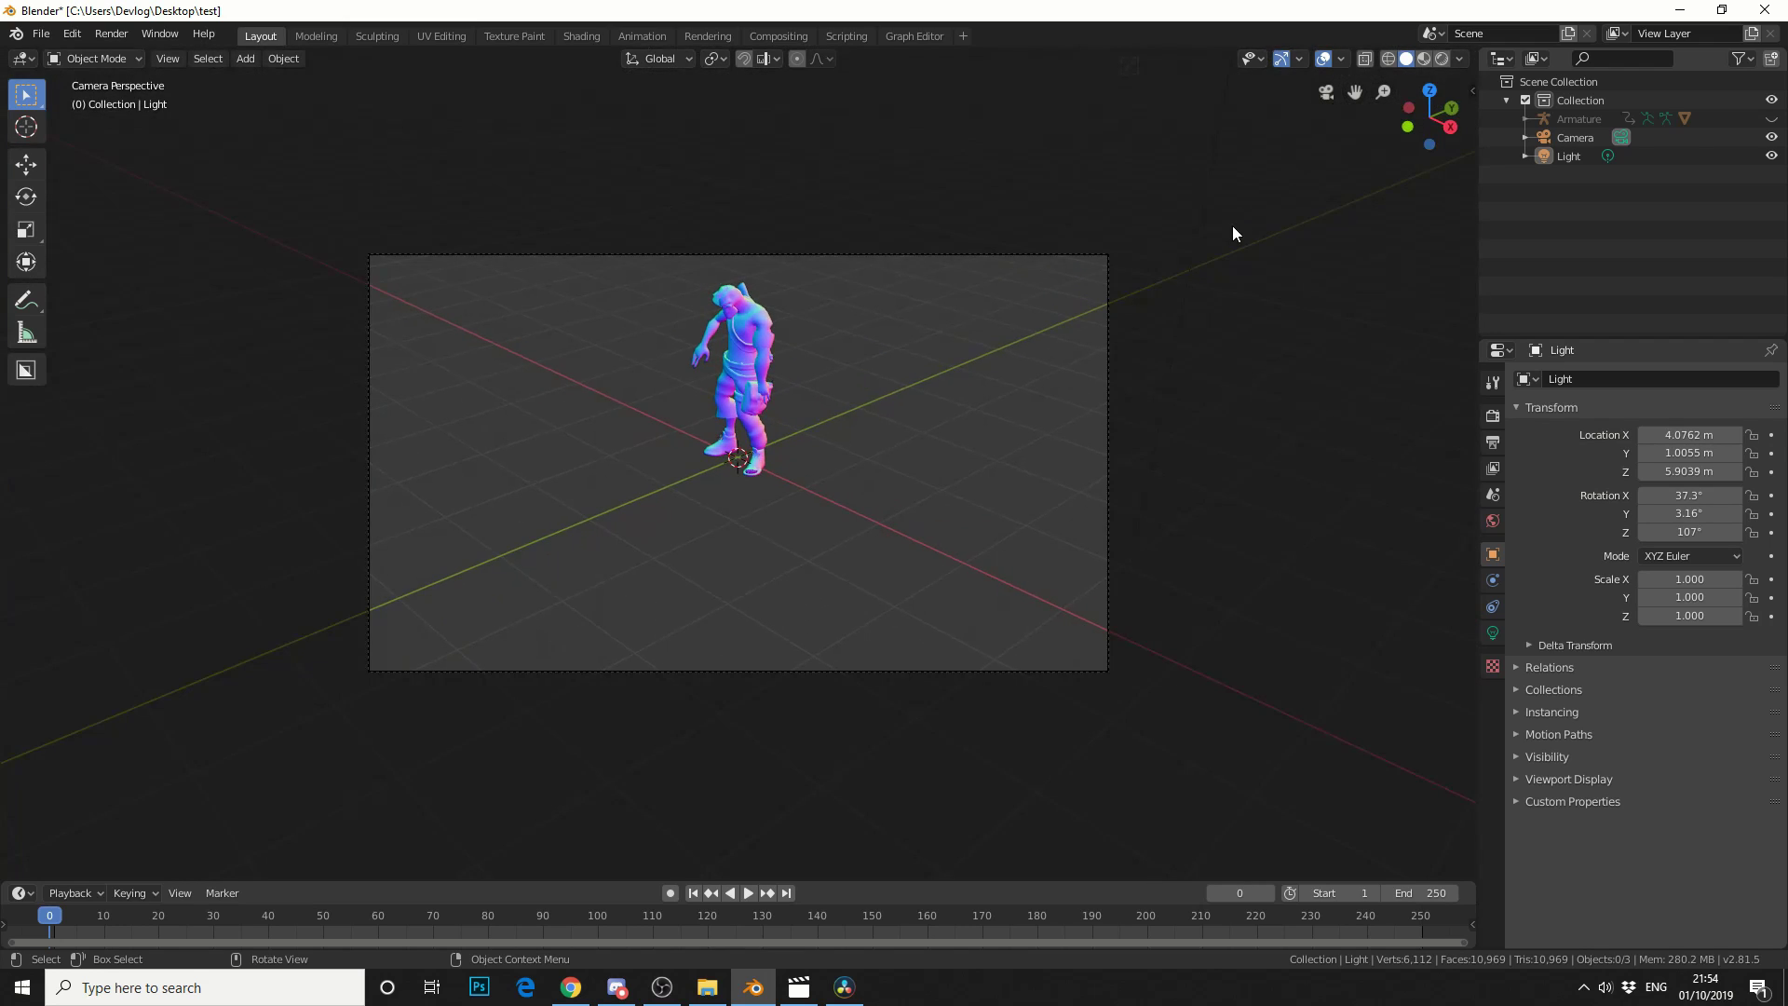
left_click(167, 58)
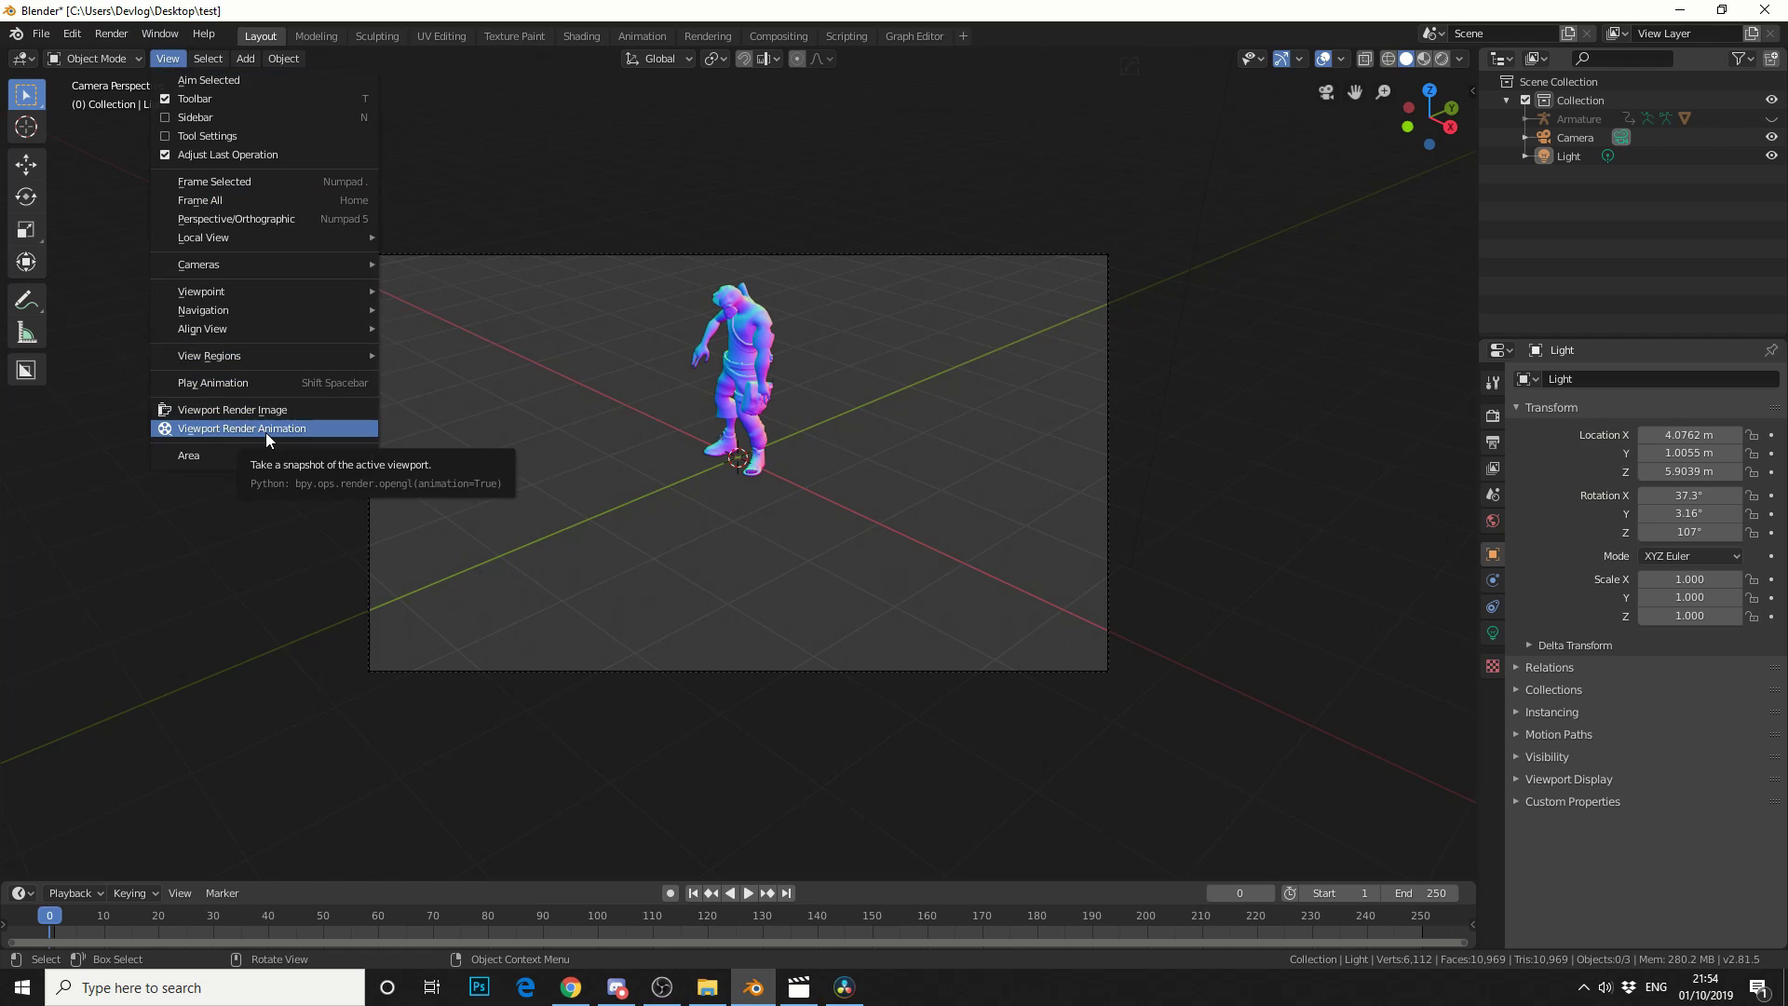
middle_click_drag(1092, 549, 977, 571)
scroll(981, 578, "up", 3)
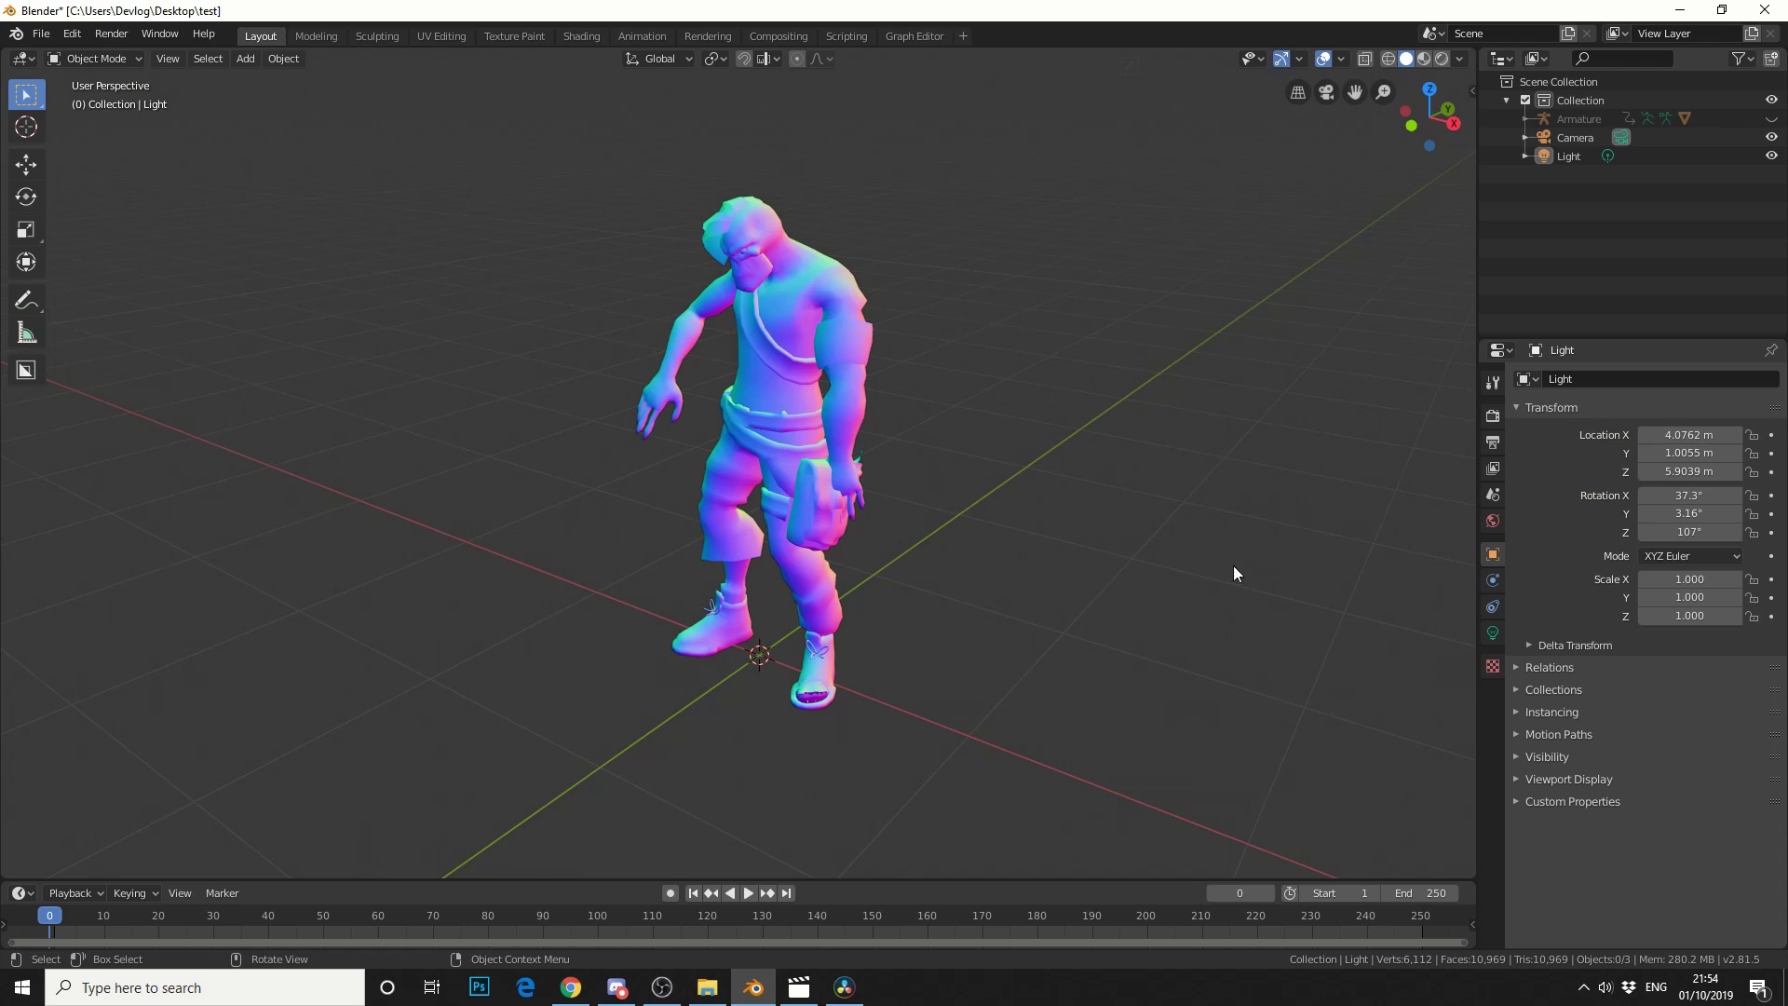
Set the render output folder to Blender Temp on the desktop.
left_click(1489, 448)
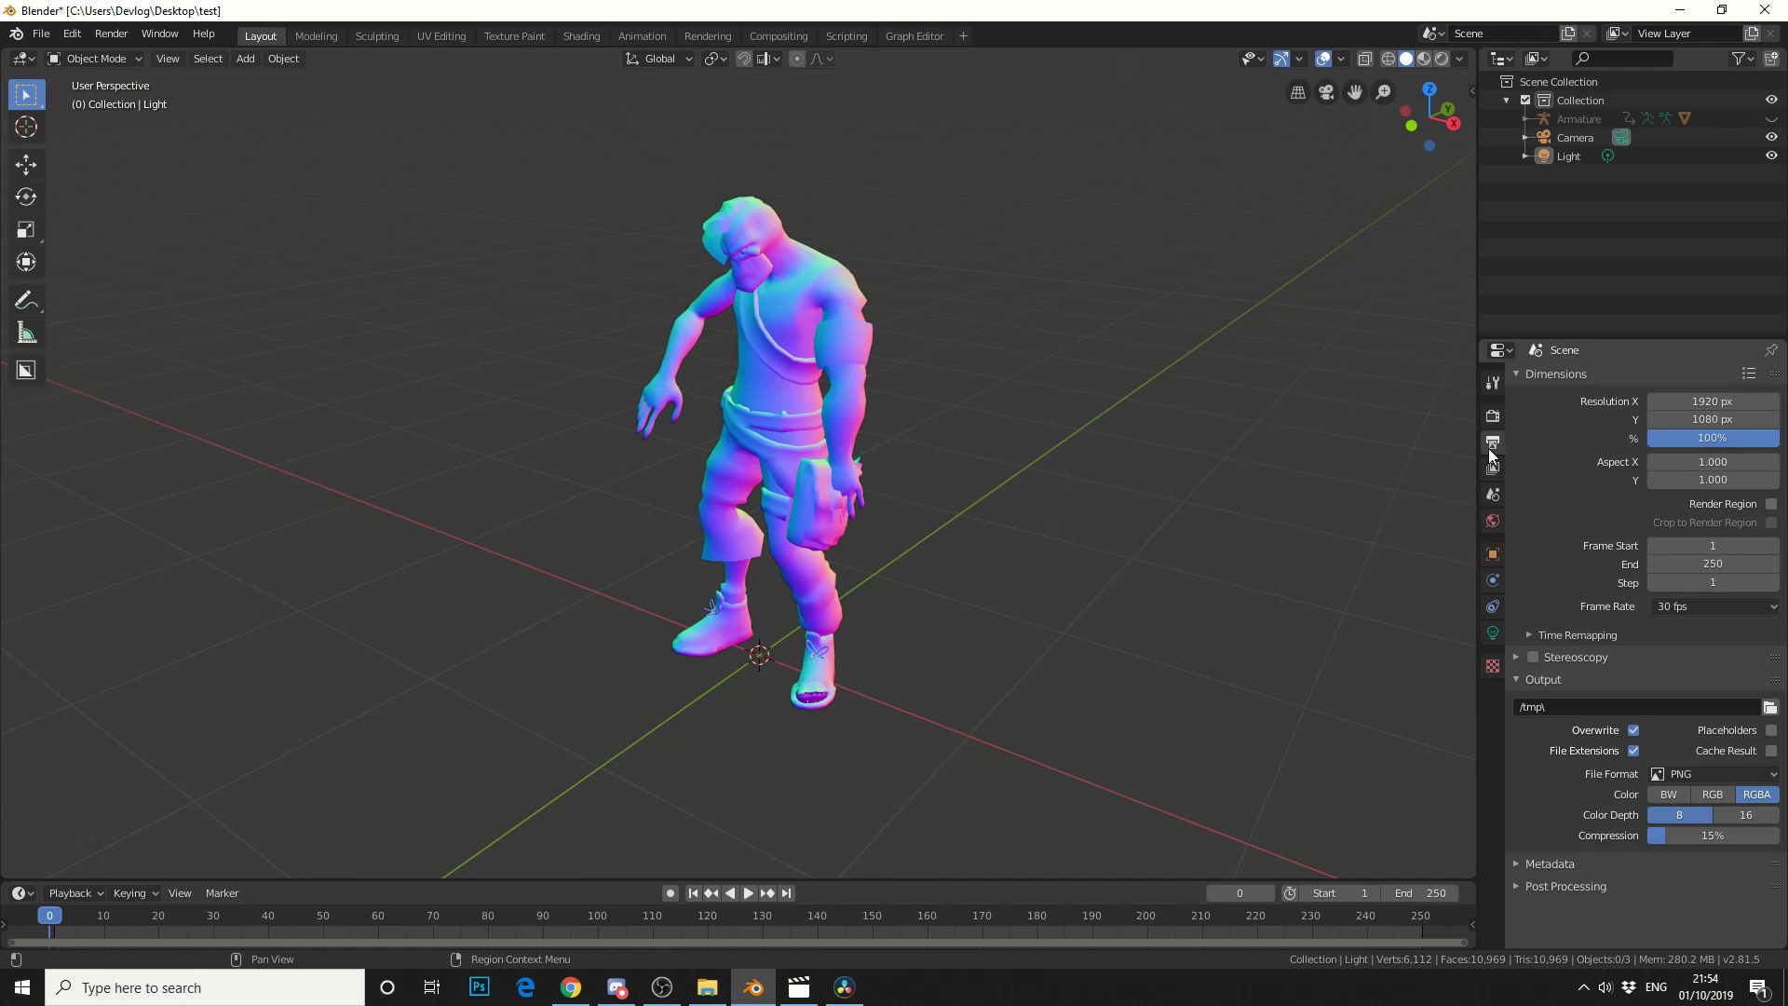
left_click(1545, 706)
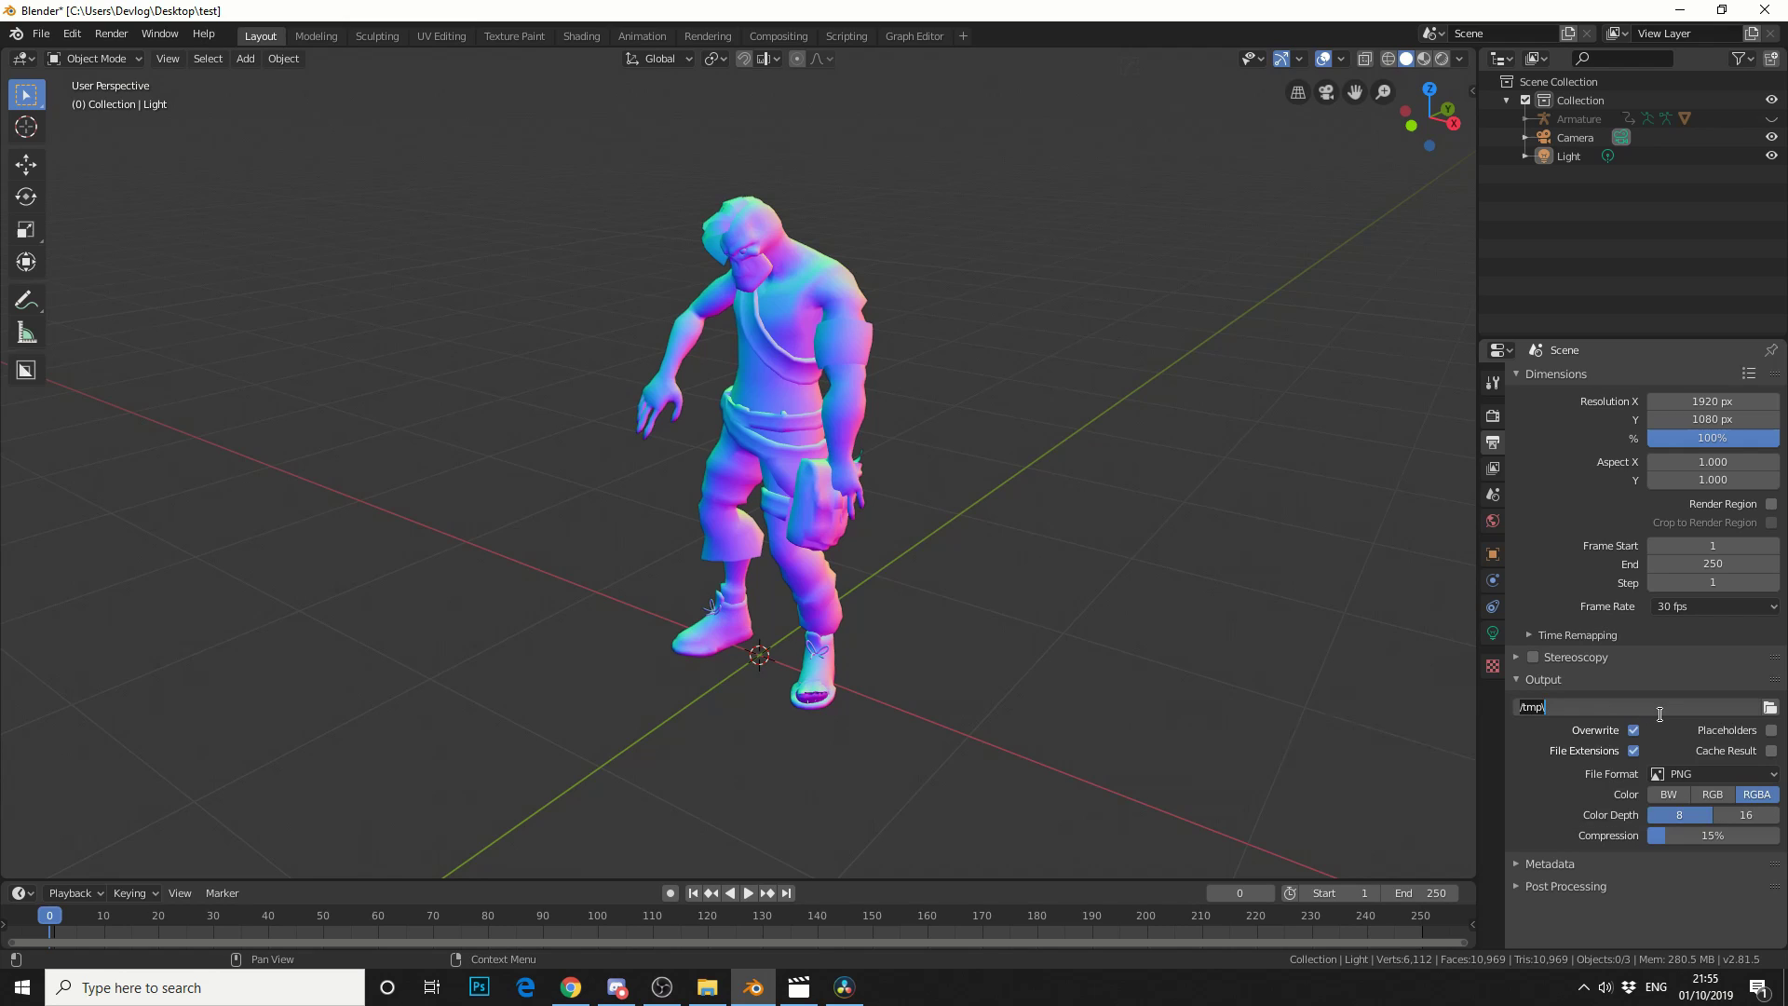
left_click(1769, 708)
left_click(1769, 709)
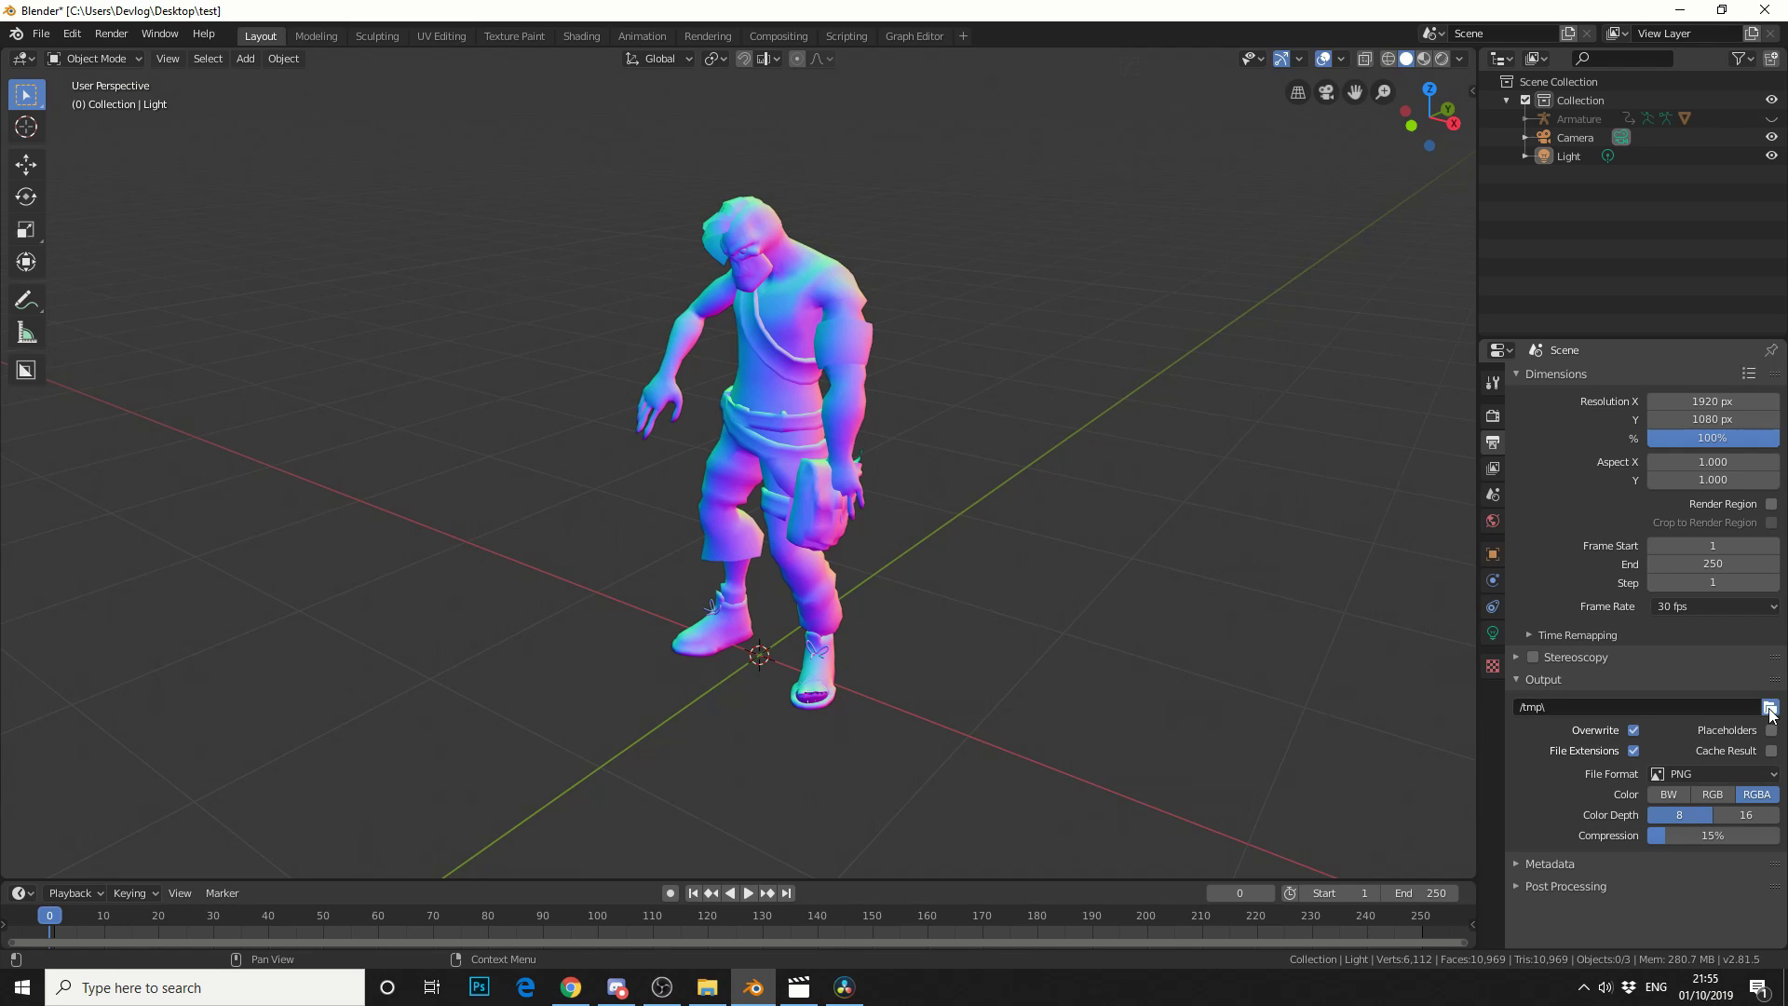
left_click(500, 456)
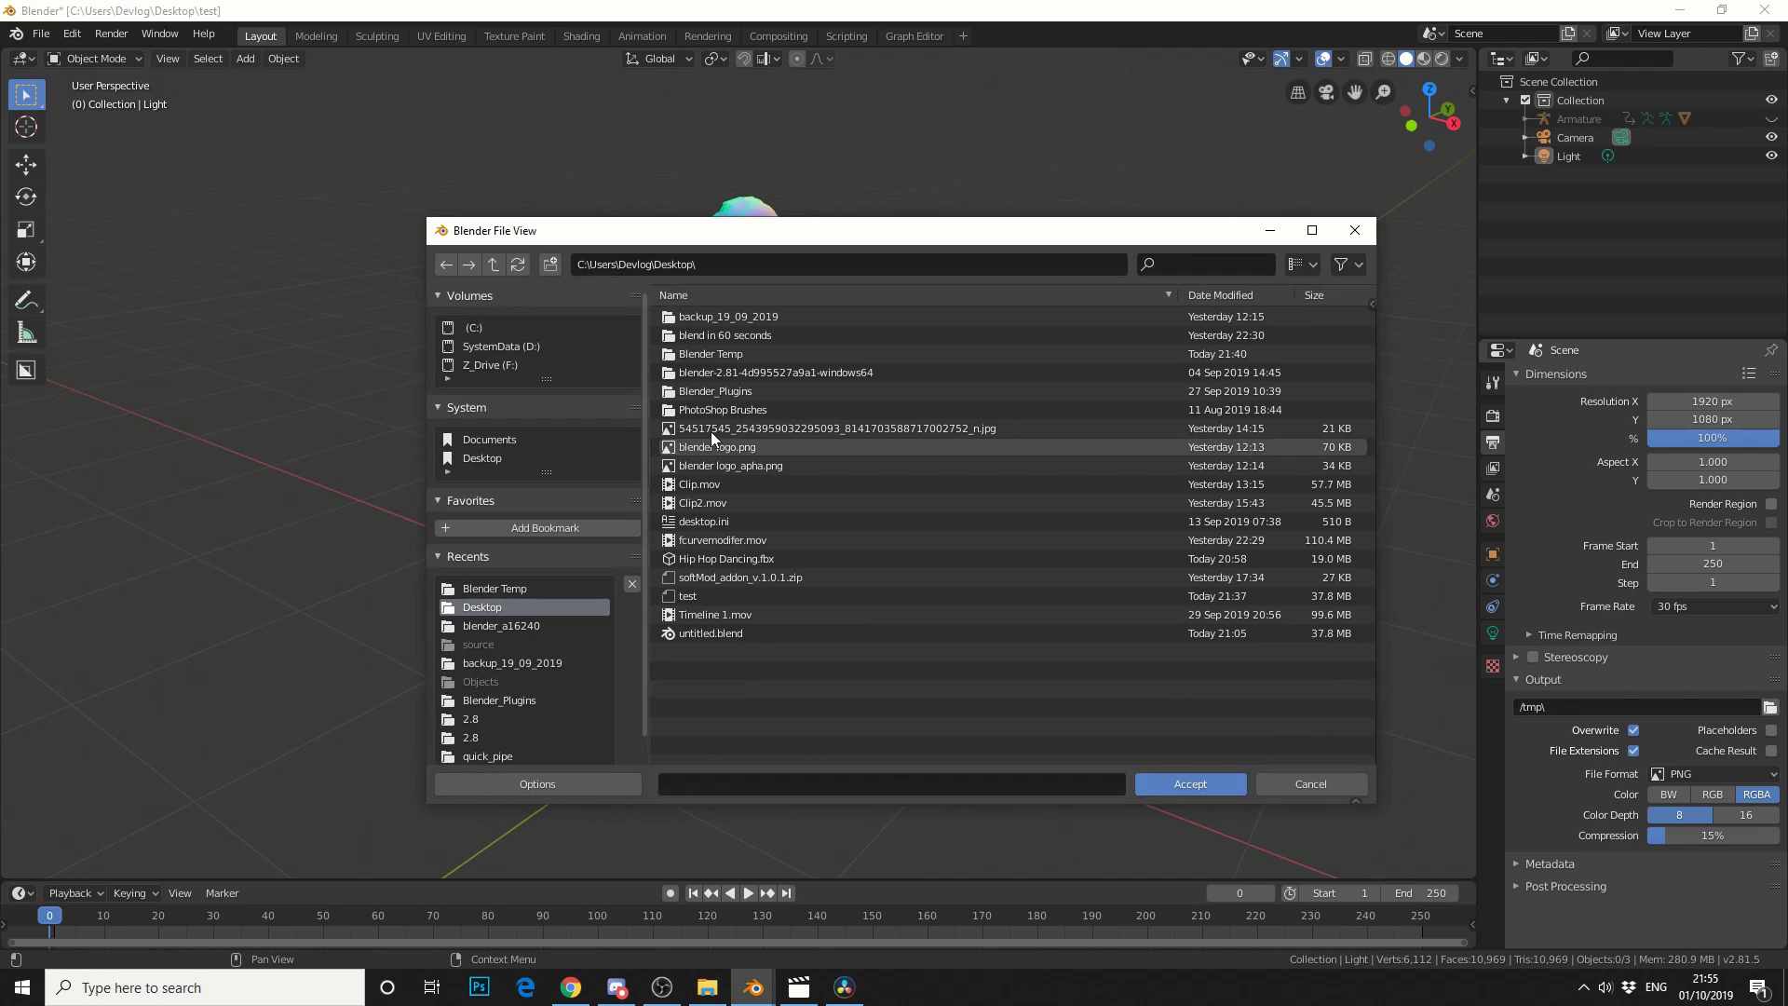
double_click(719, 355)
left_click(1182, 787)
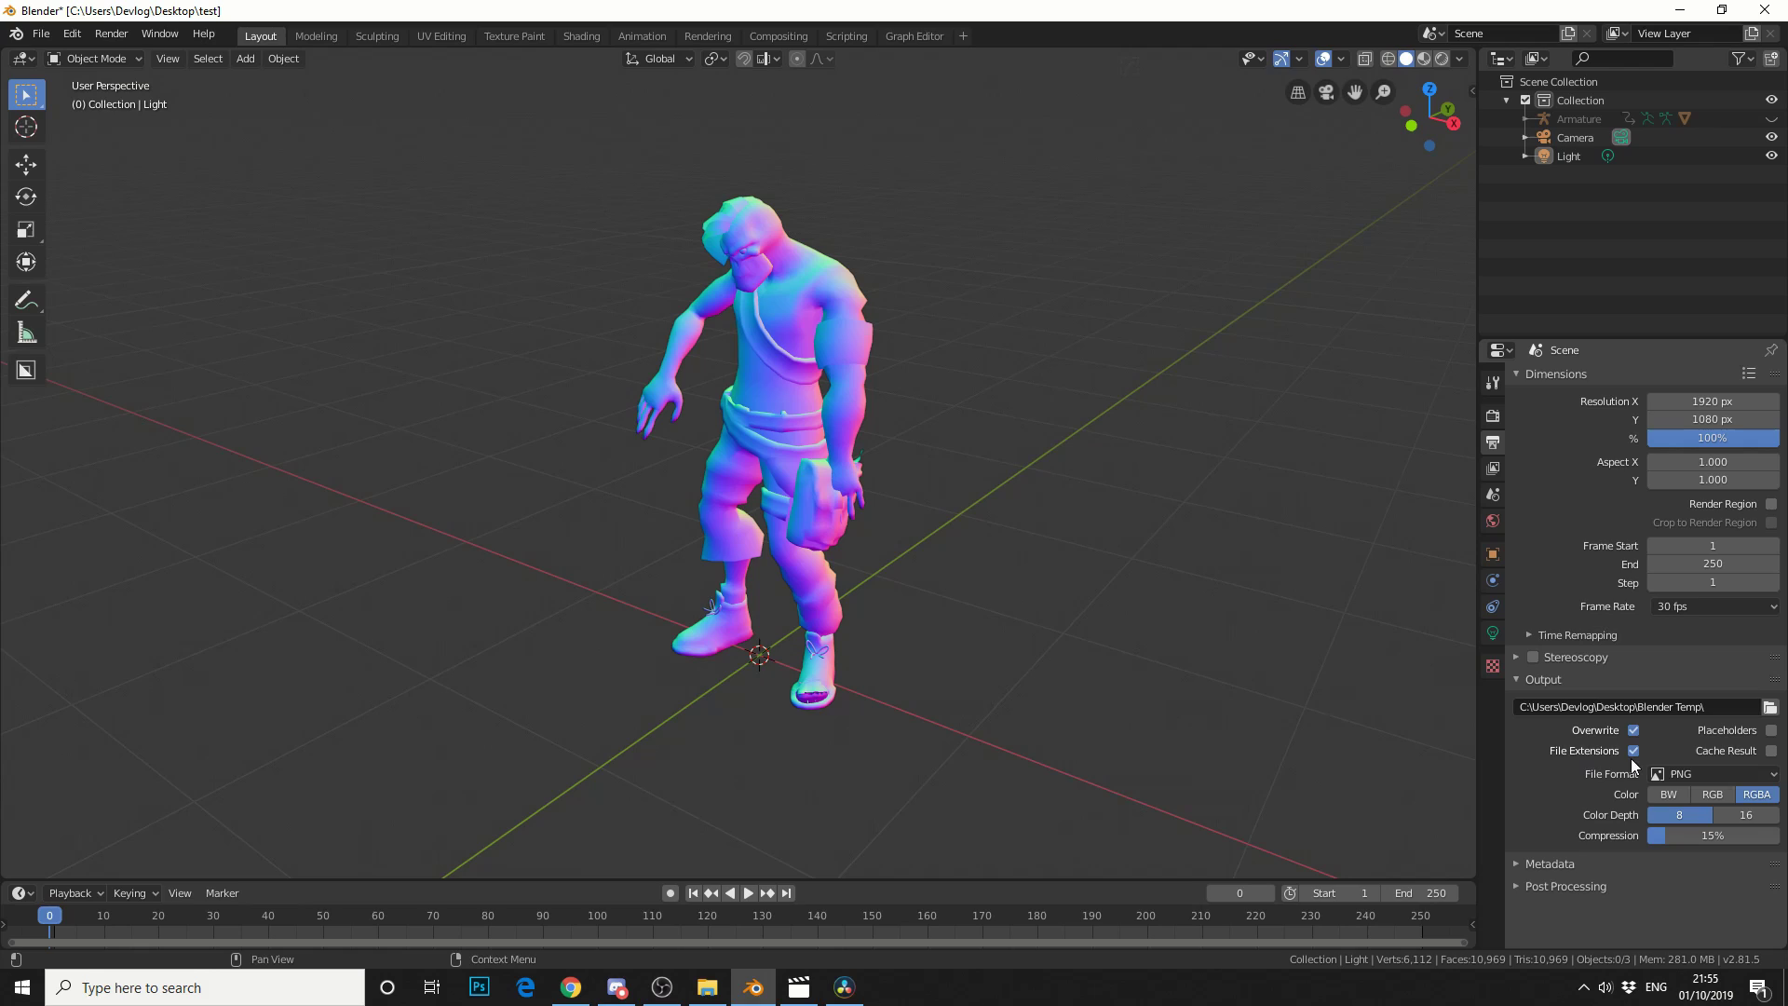
Set the output file format to FFmpeg video and expand its encoding settings.
left_click(1695, 779)
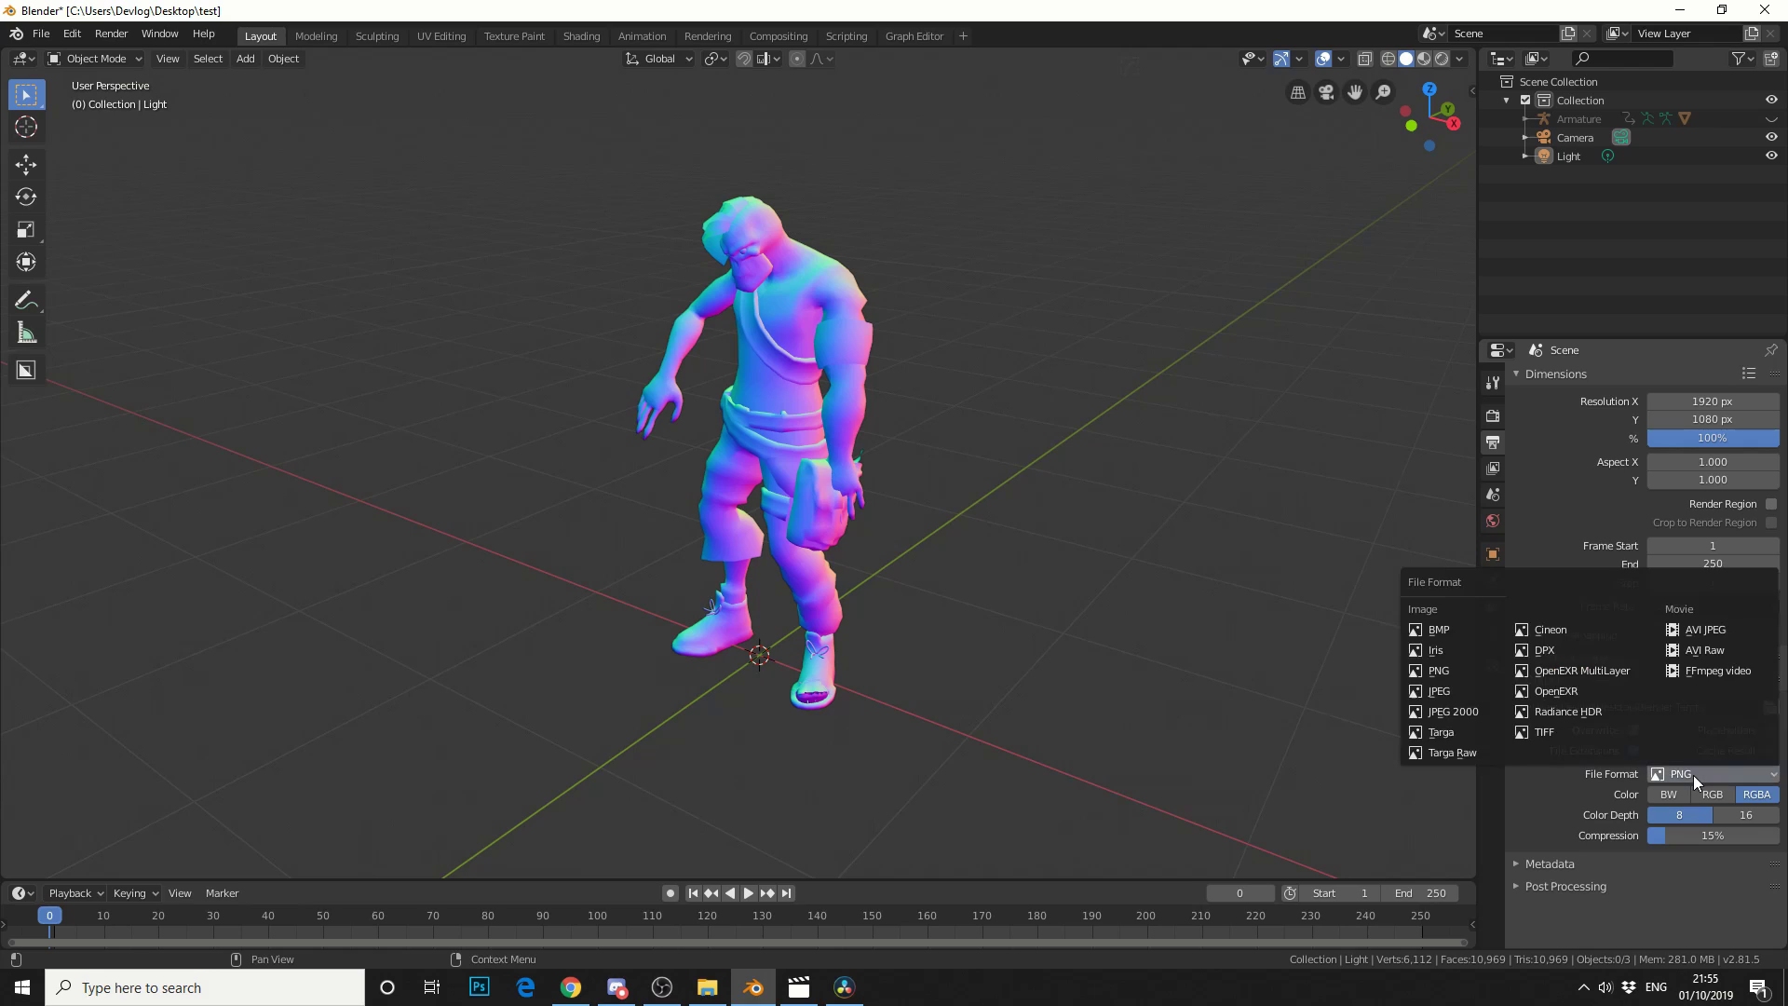
left_click(1718, 674)
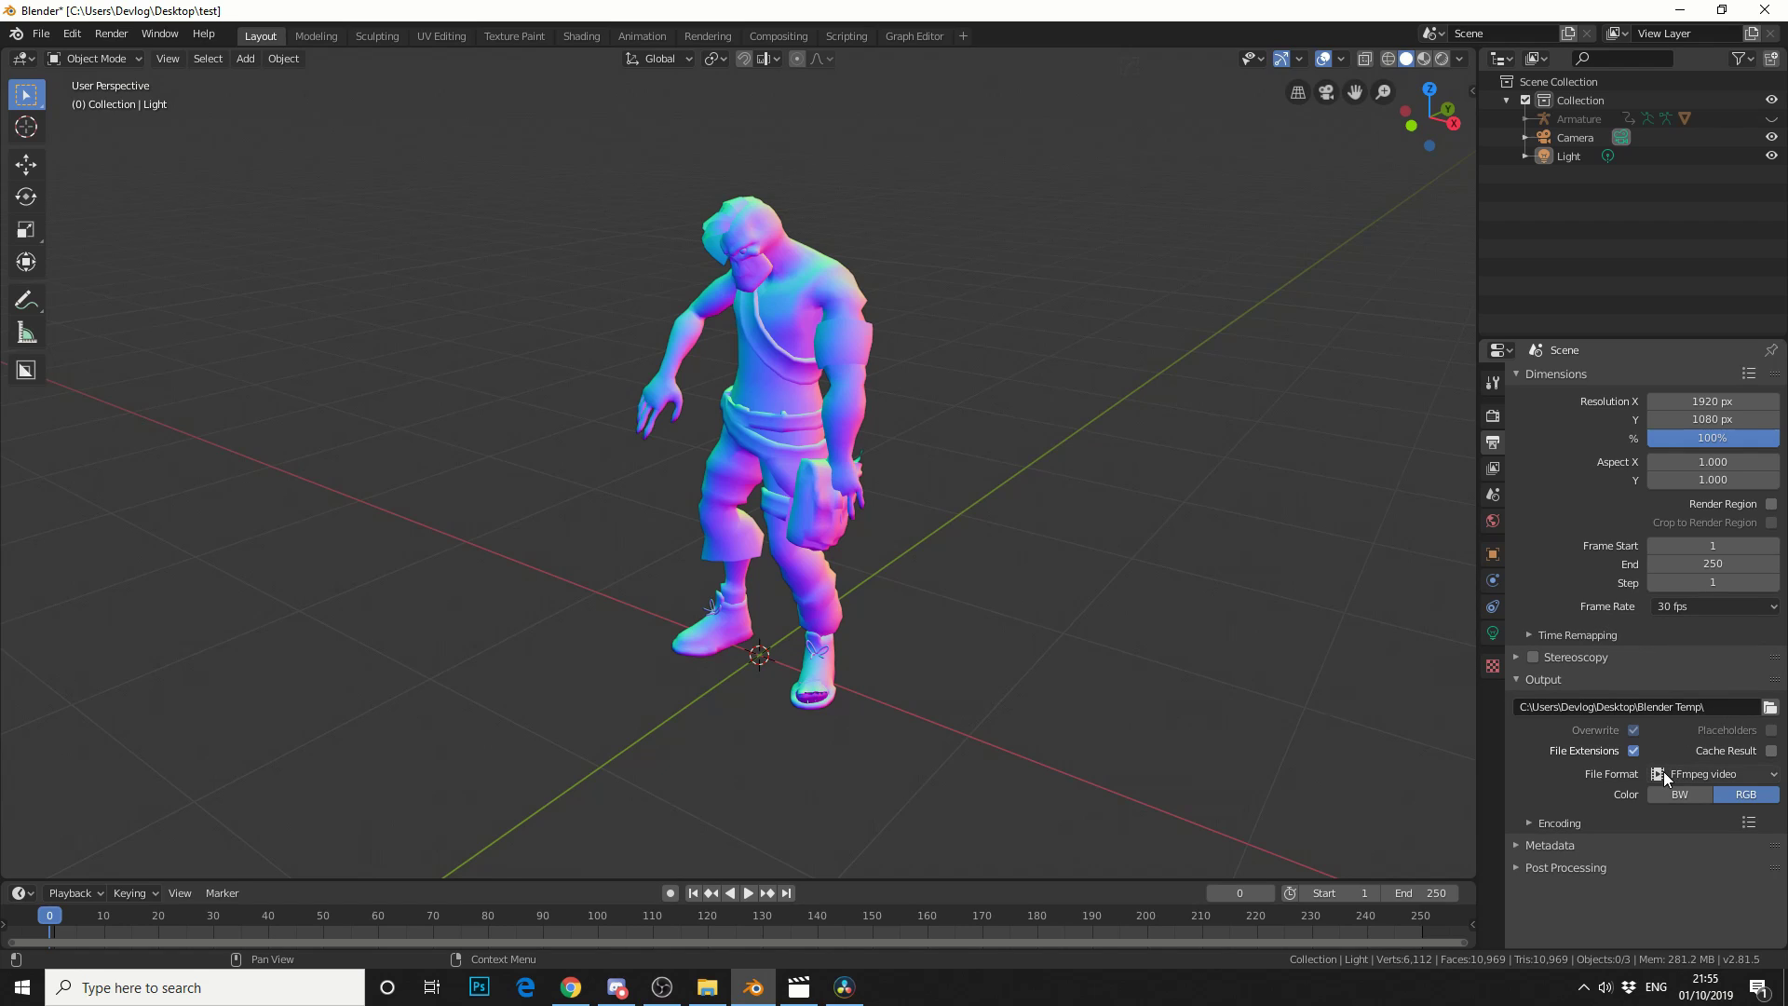
left_click(1574, 826)
scroll(1609, 763, "down", 5)
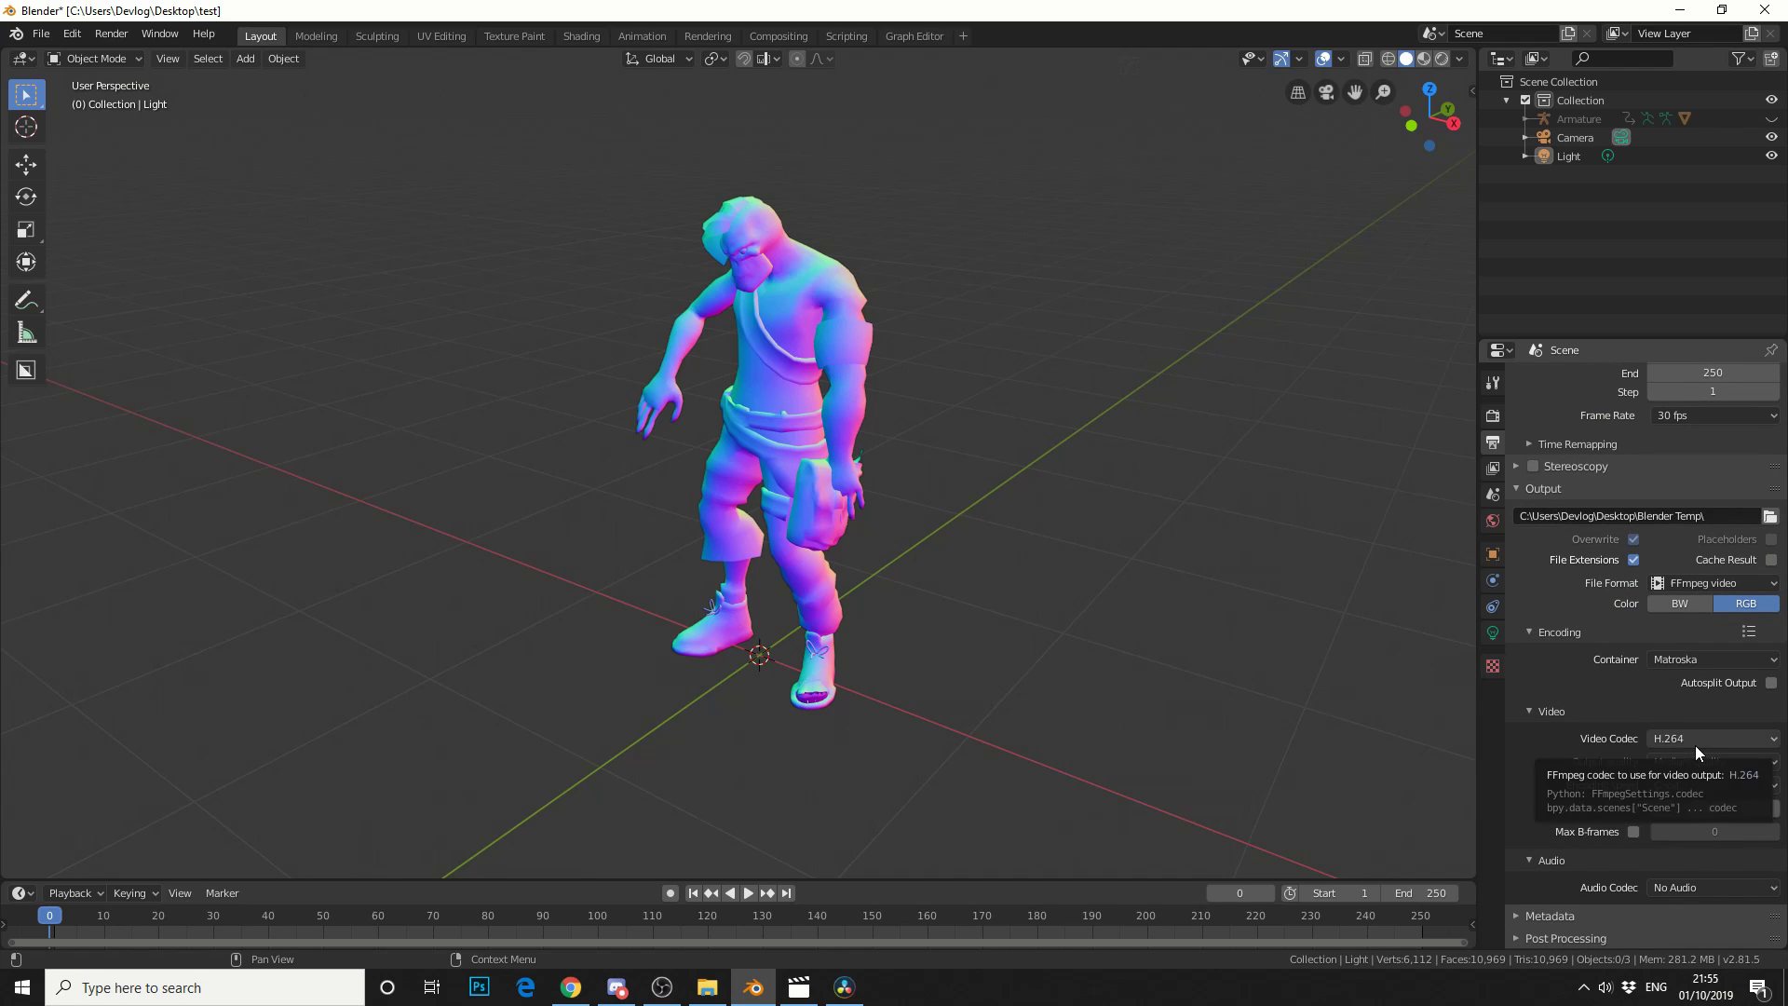
Review the container choices, the video encoding settings and the metadata options of the output.
left_click(1686, 661)
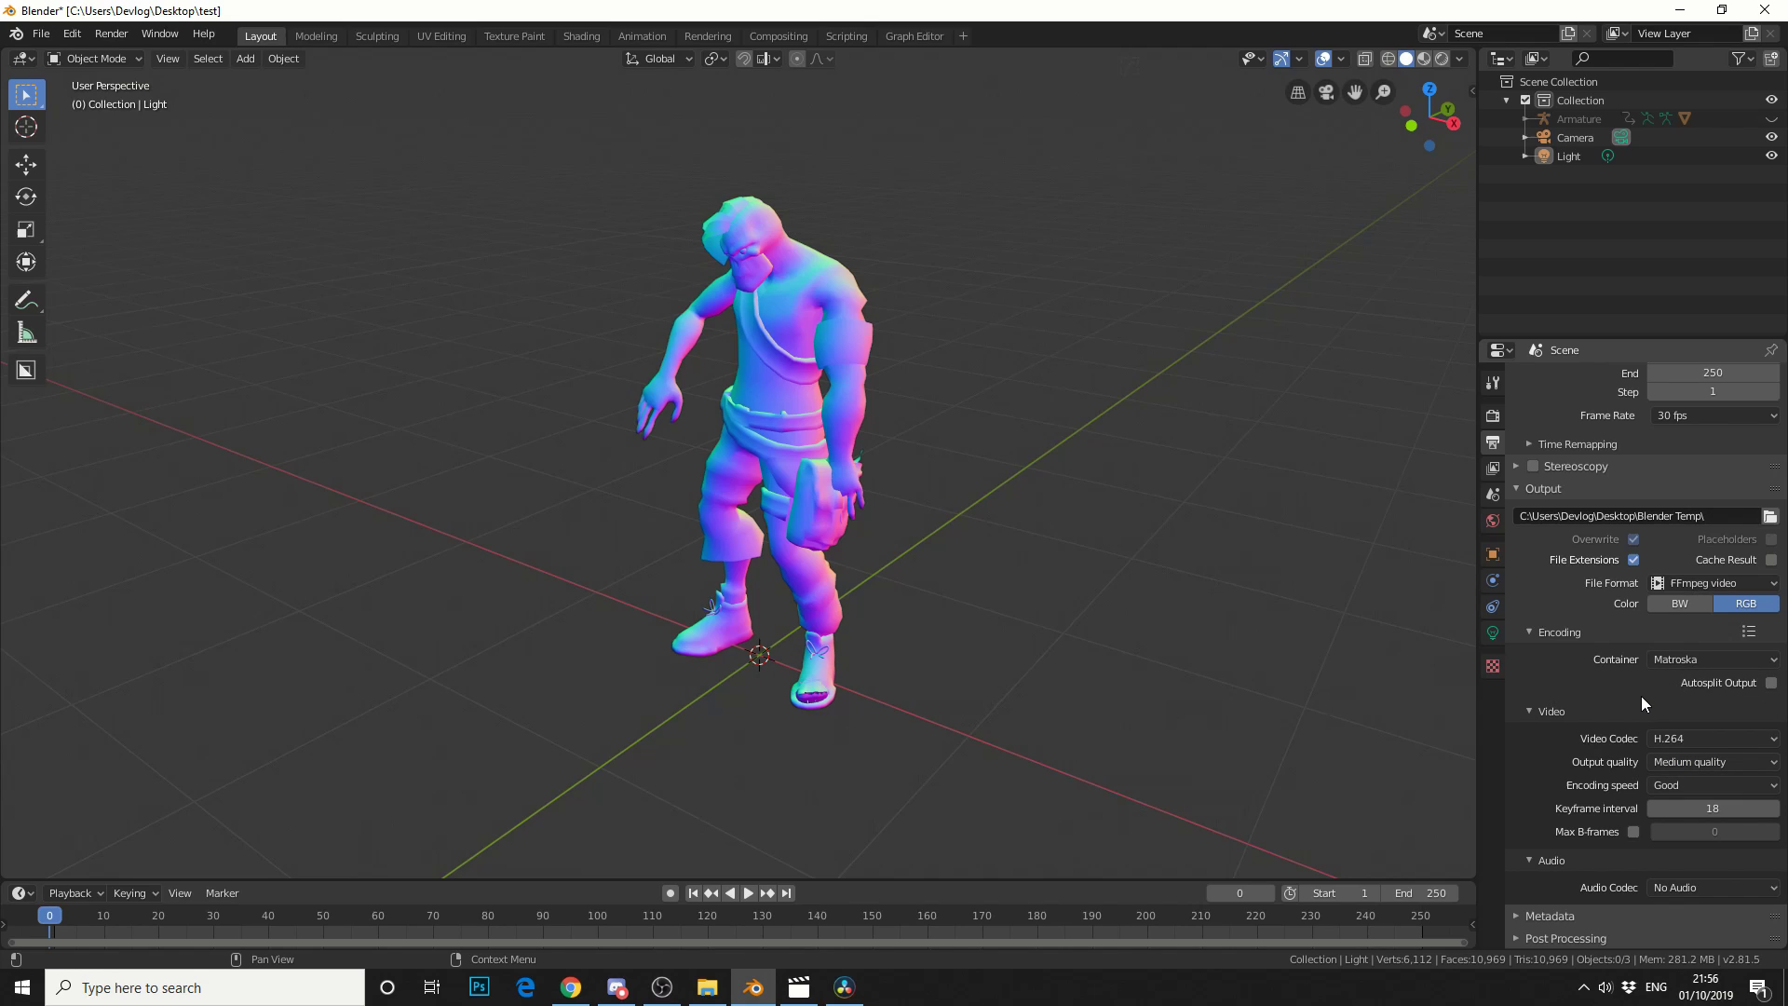
left_click(1633, 916)
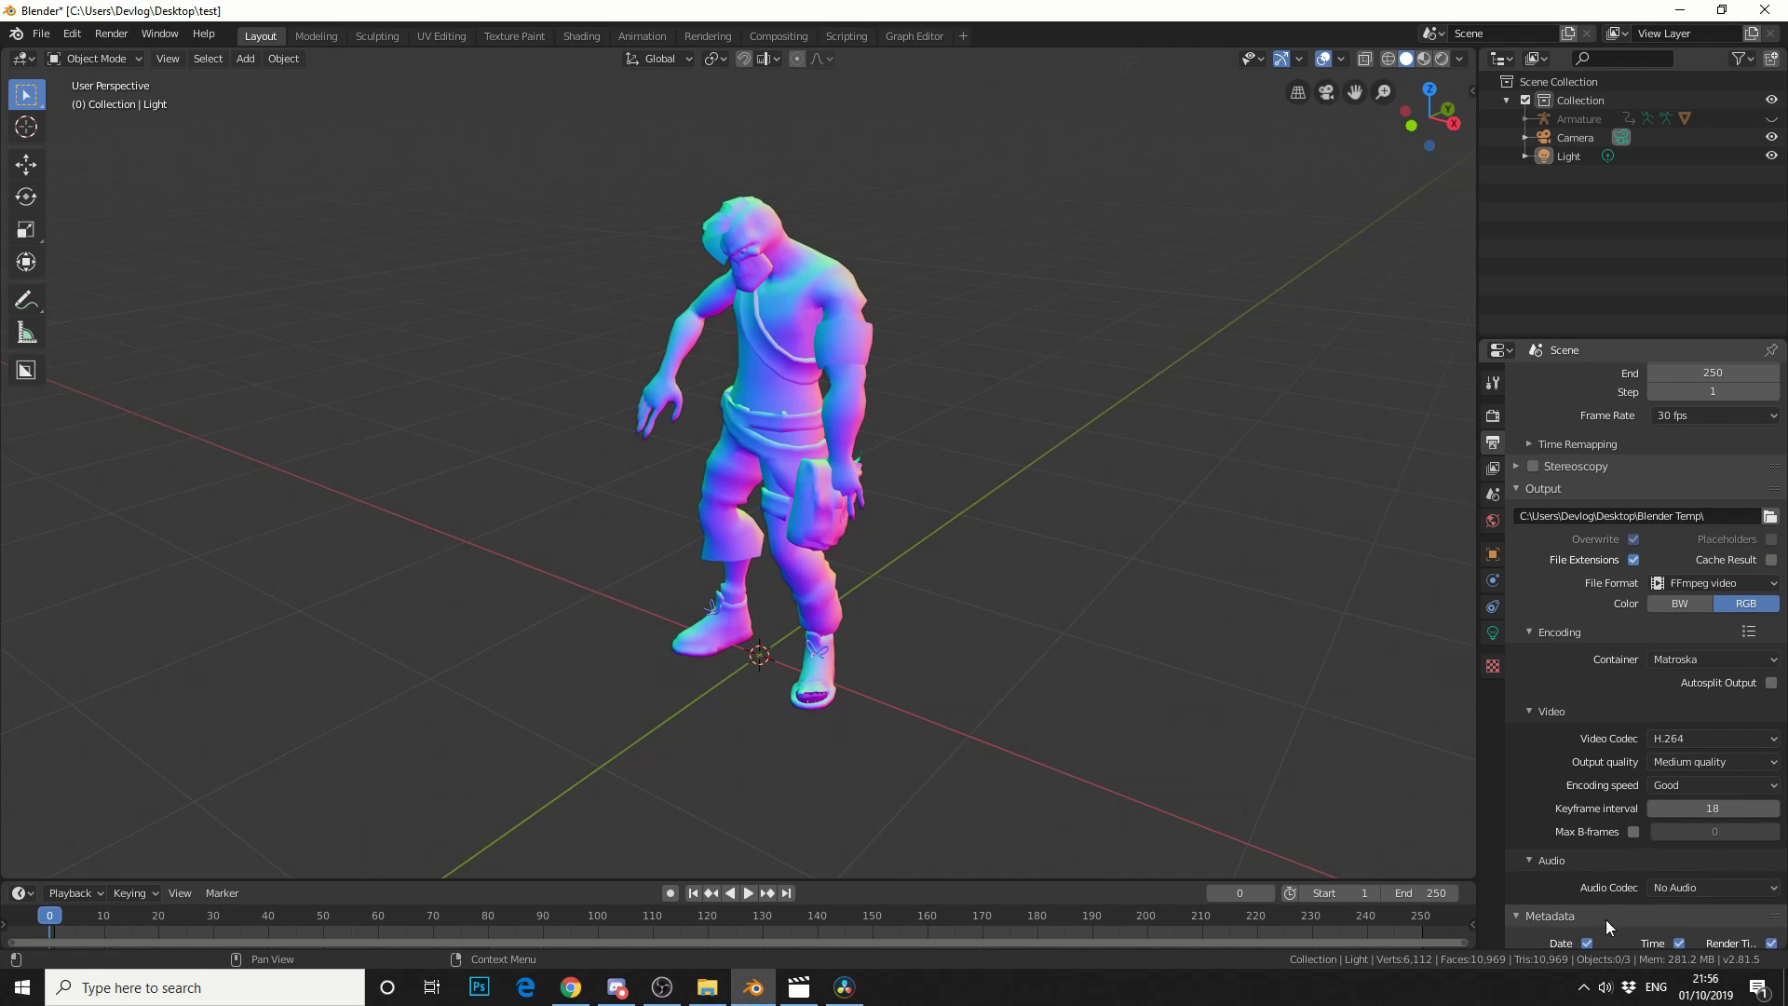
scroll(1603, 903, "down", 4)
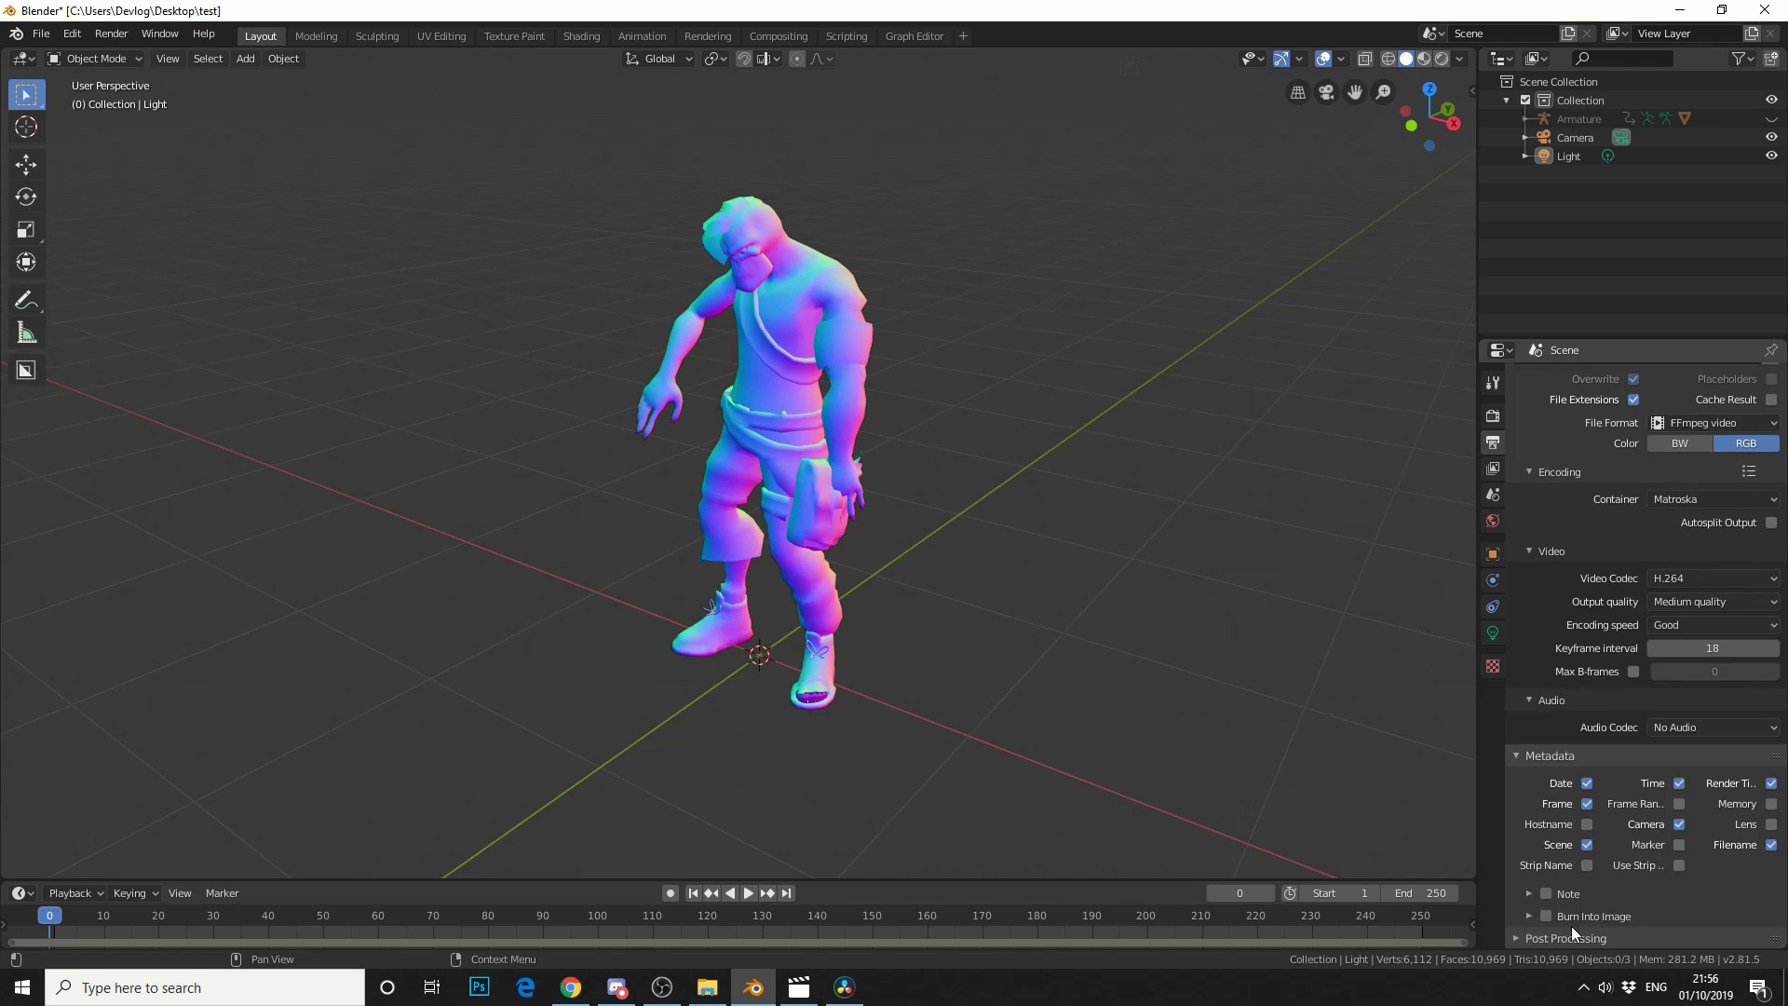
scroll(1651, 863, "up", 3)
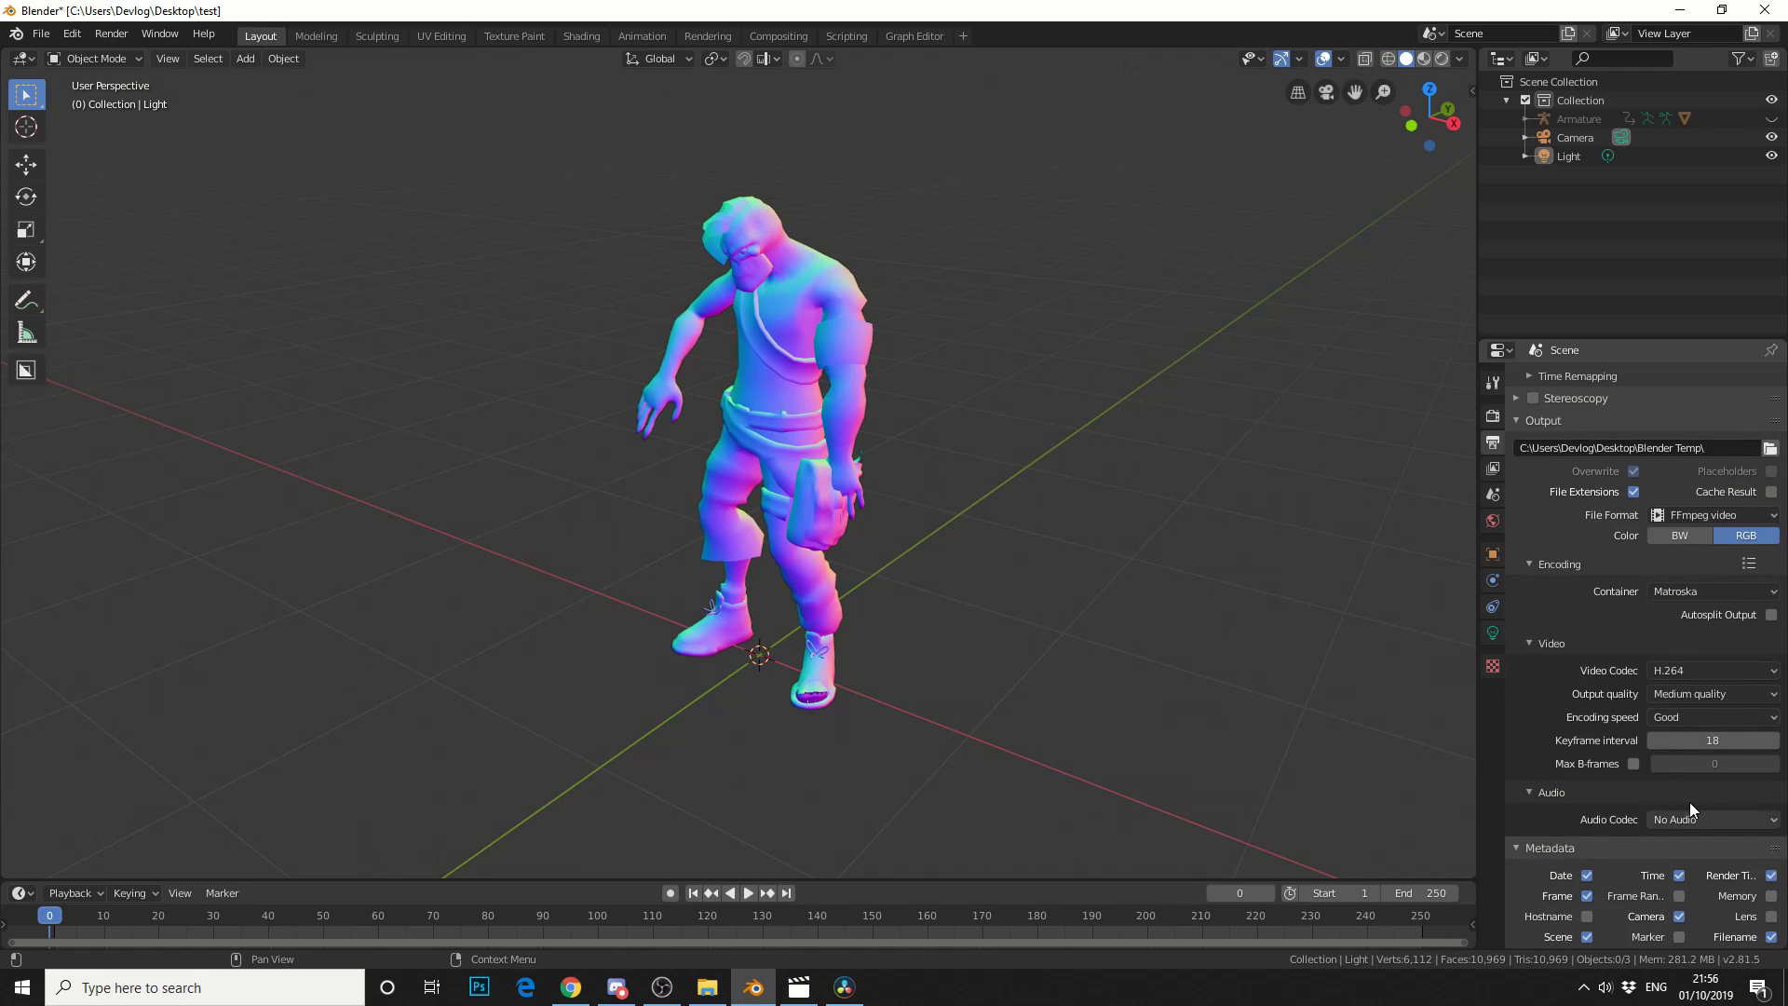
scroll(1690, 792, "up", 3)
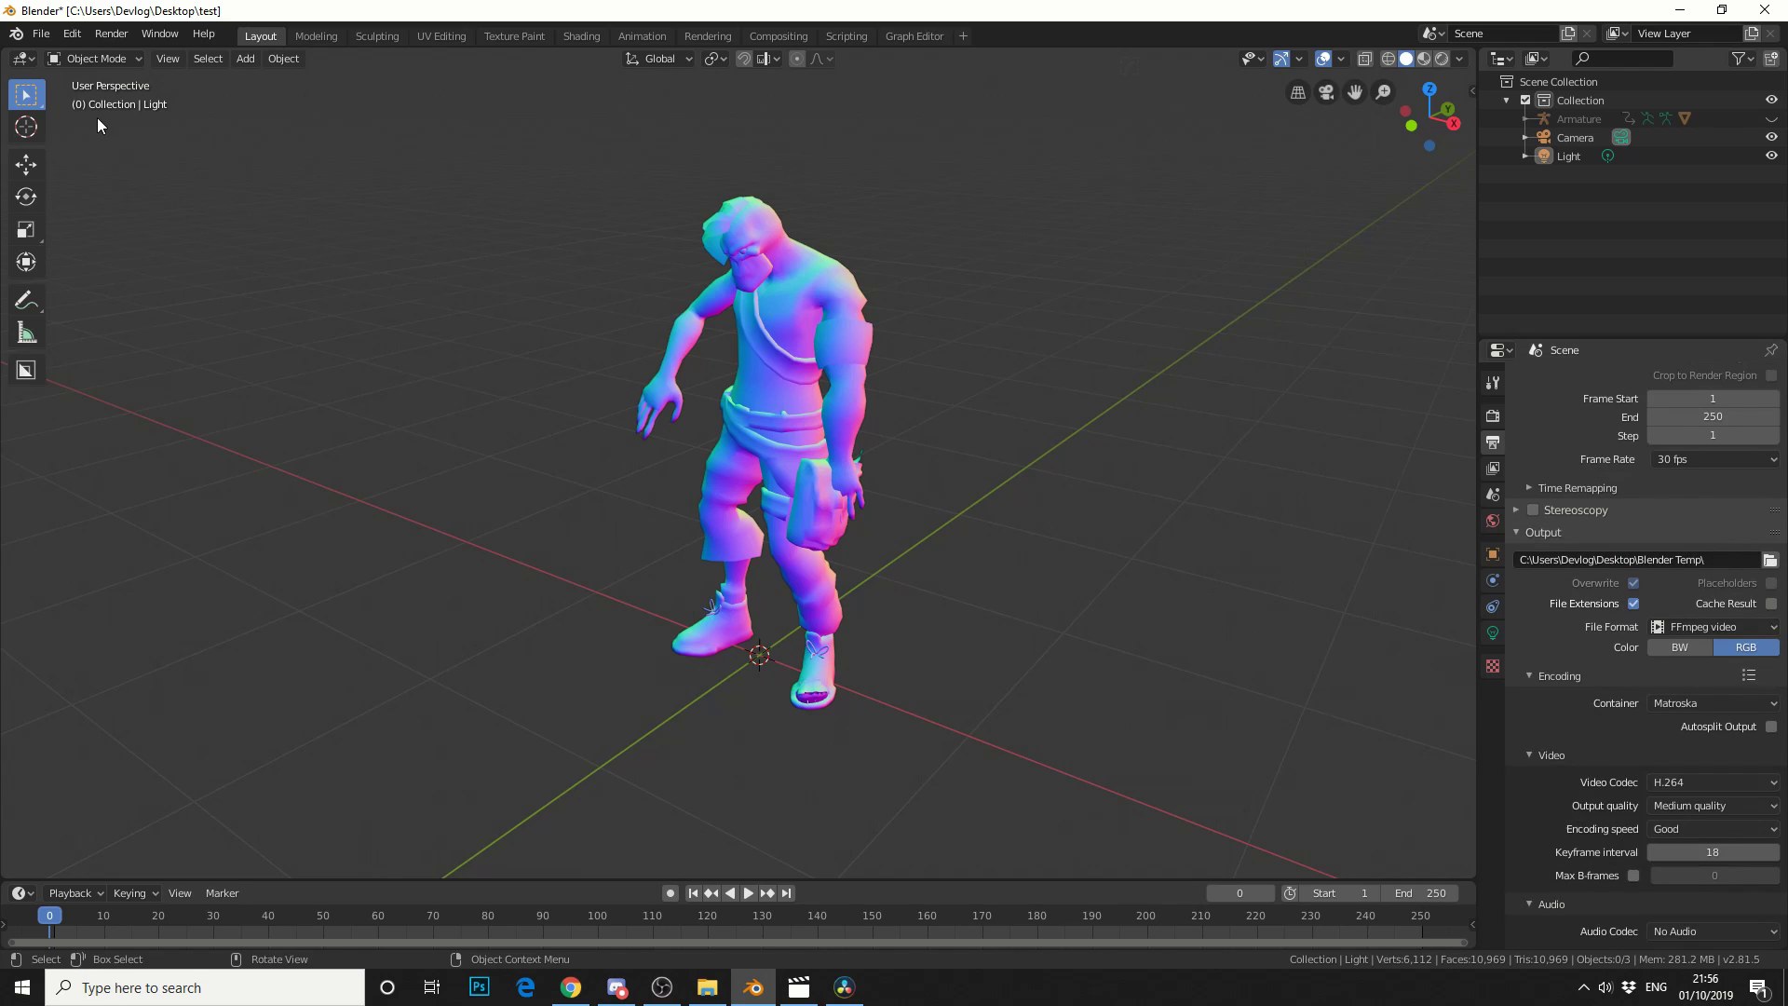
Render the whole animation as a viewport render and display the scopes for the render result.
left_click(162, 61)
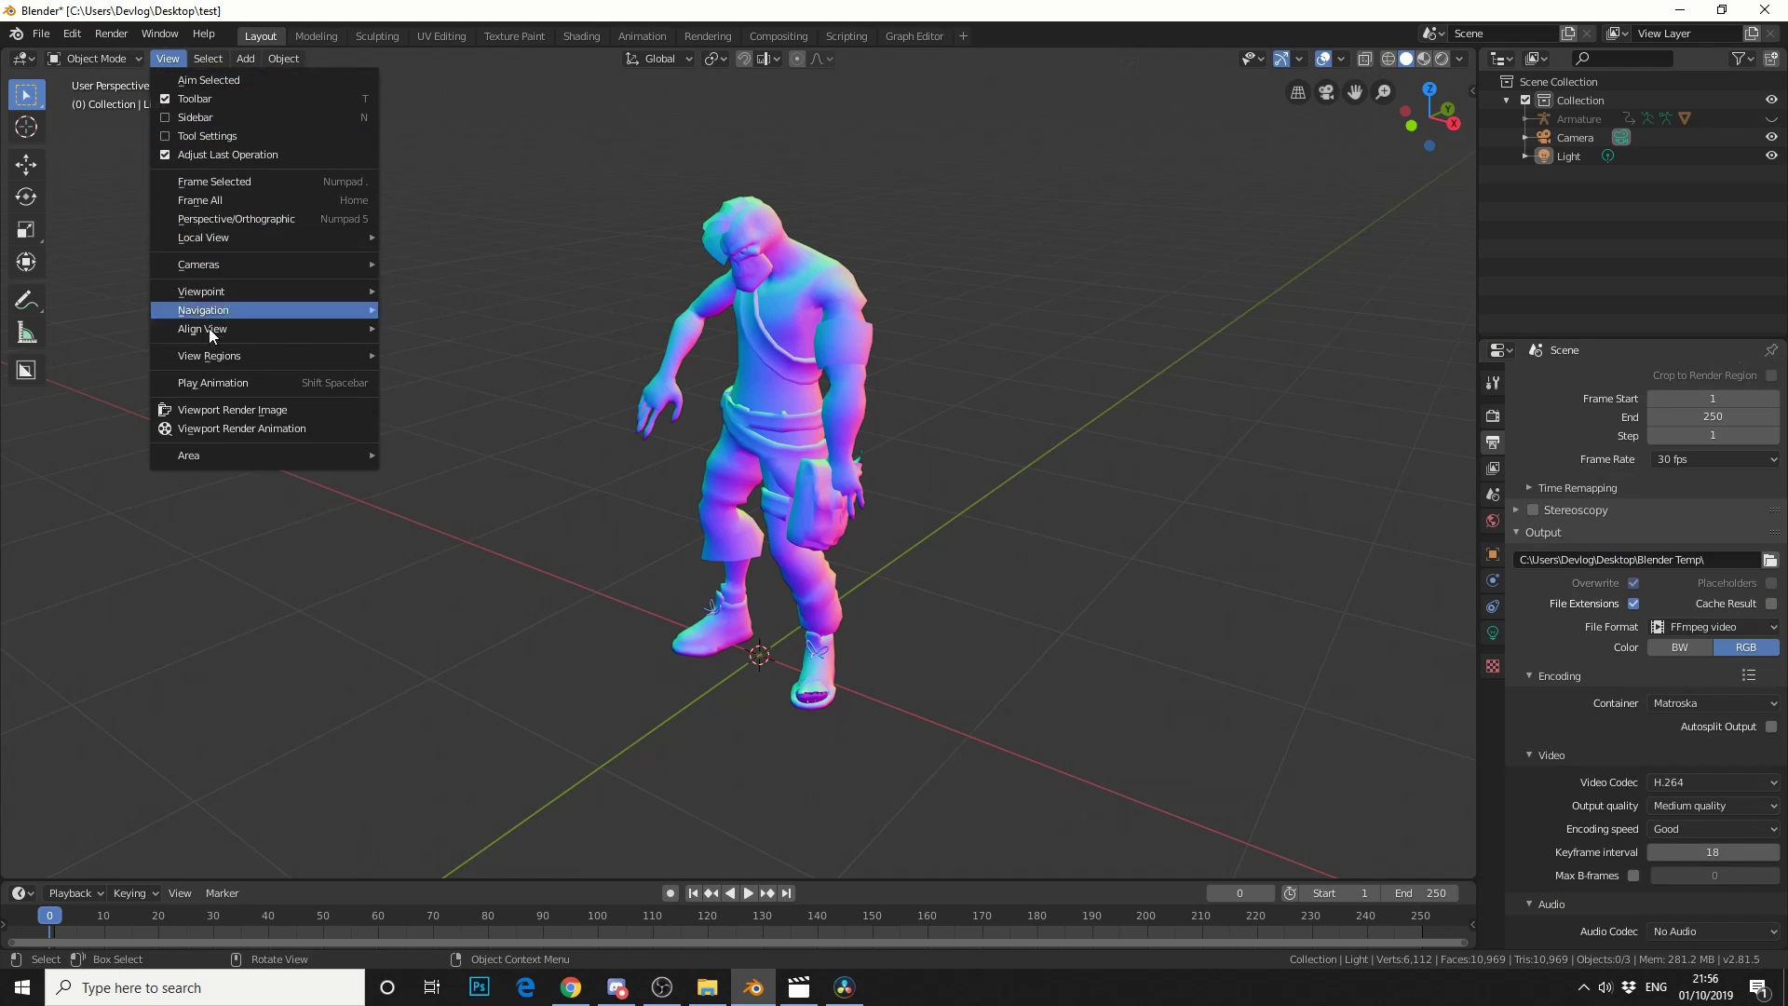
left_click(229, 426)
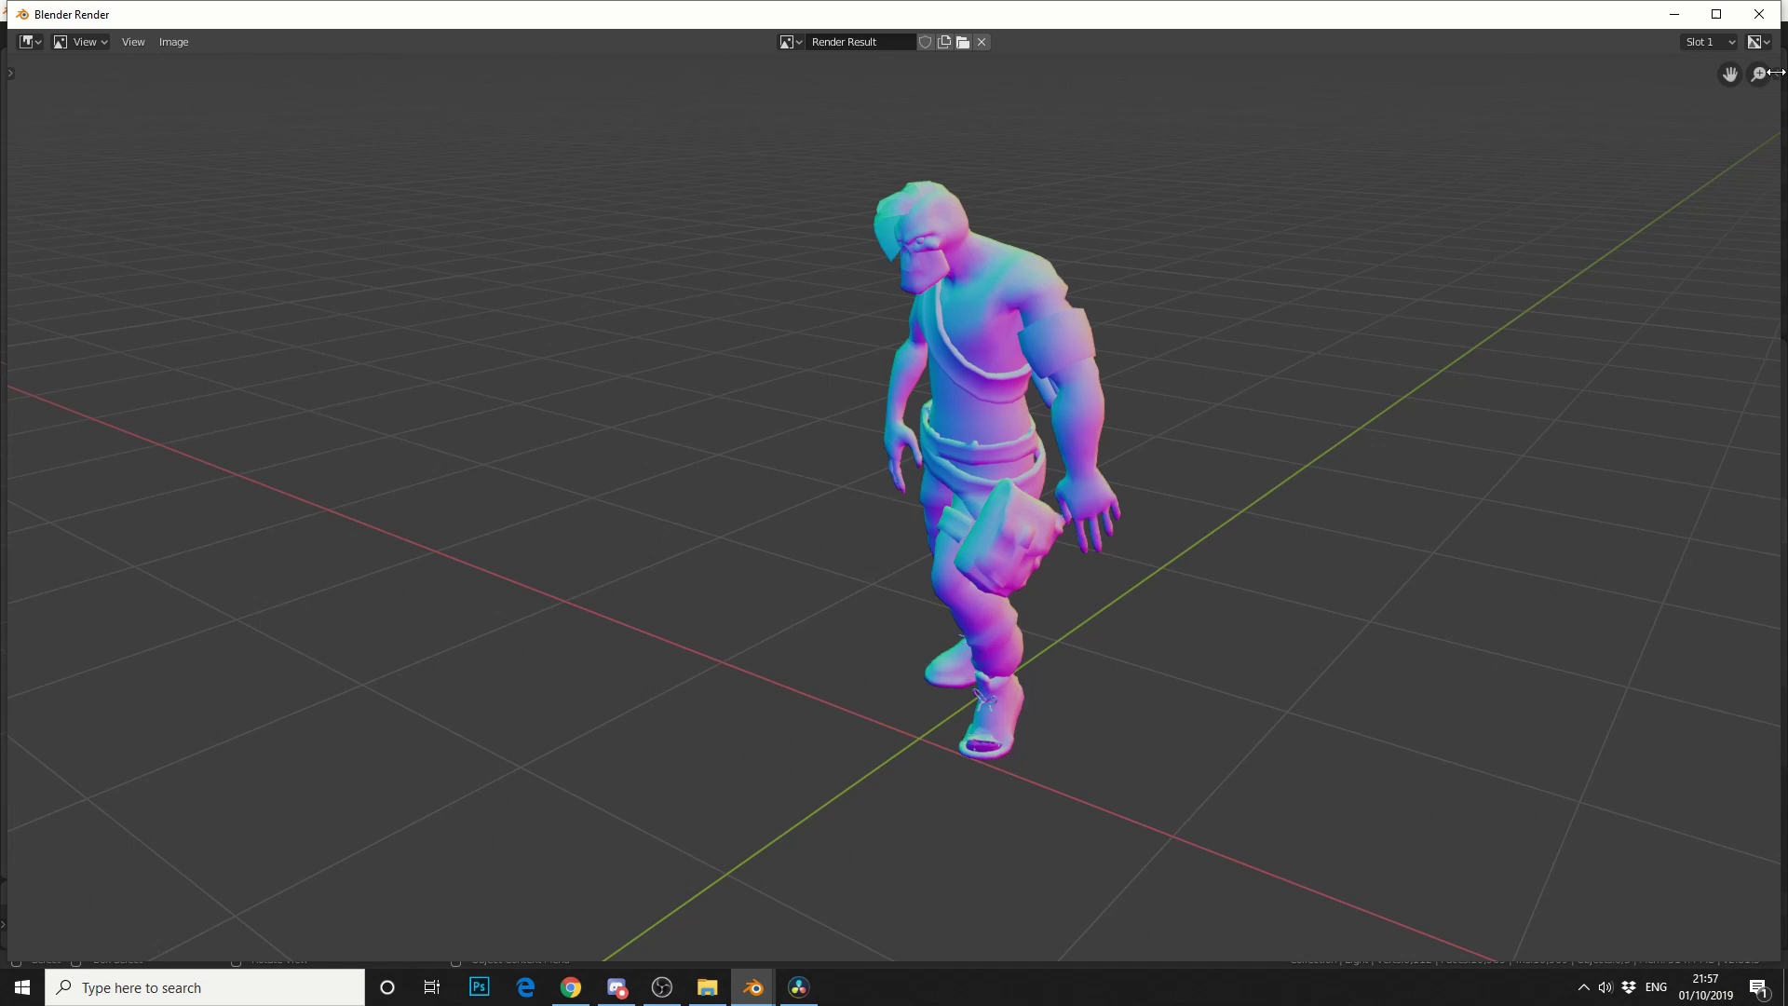
left_click(1776, 73)
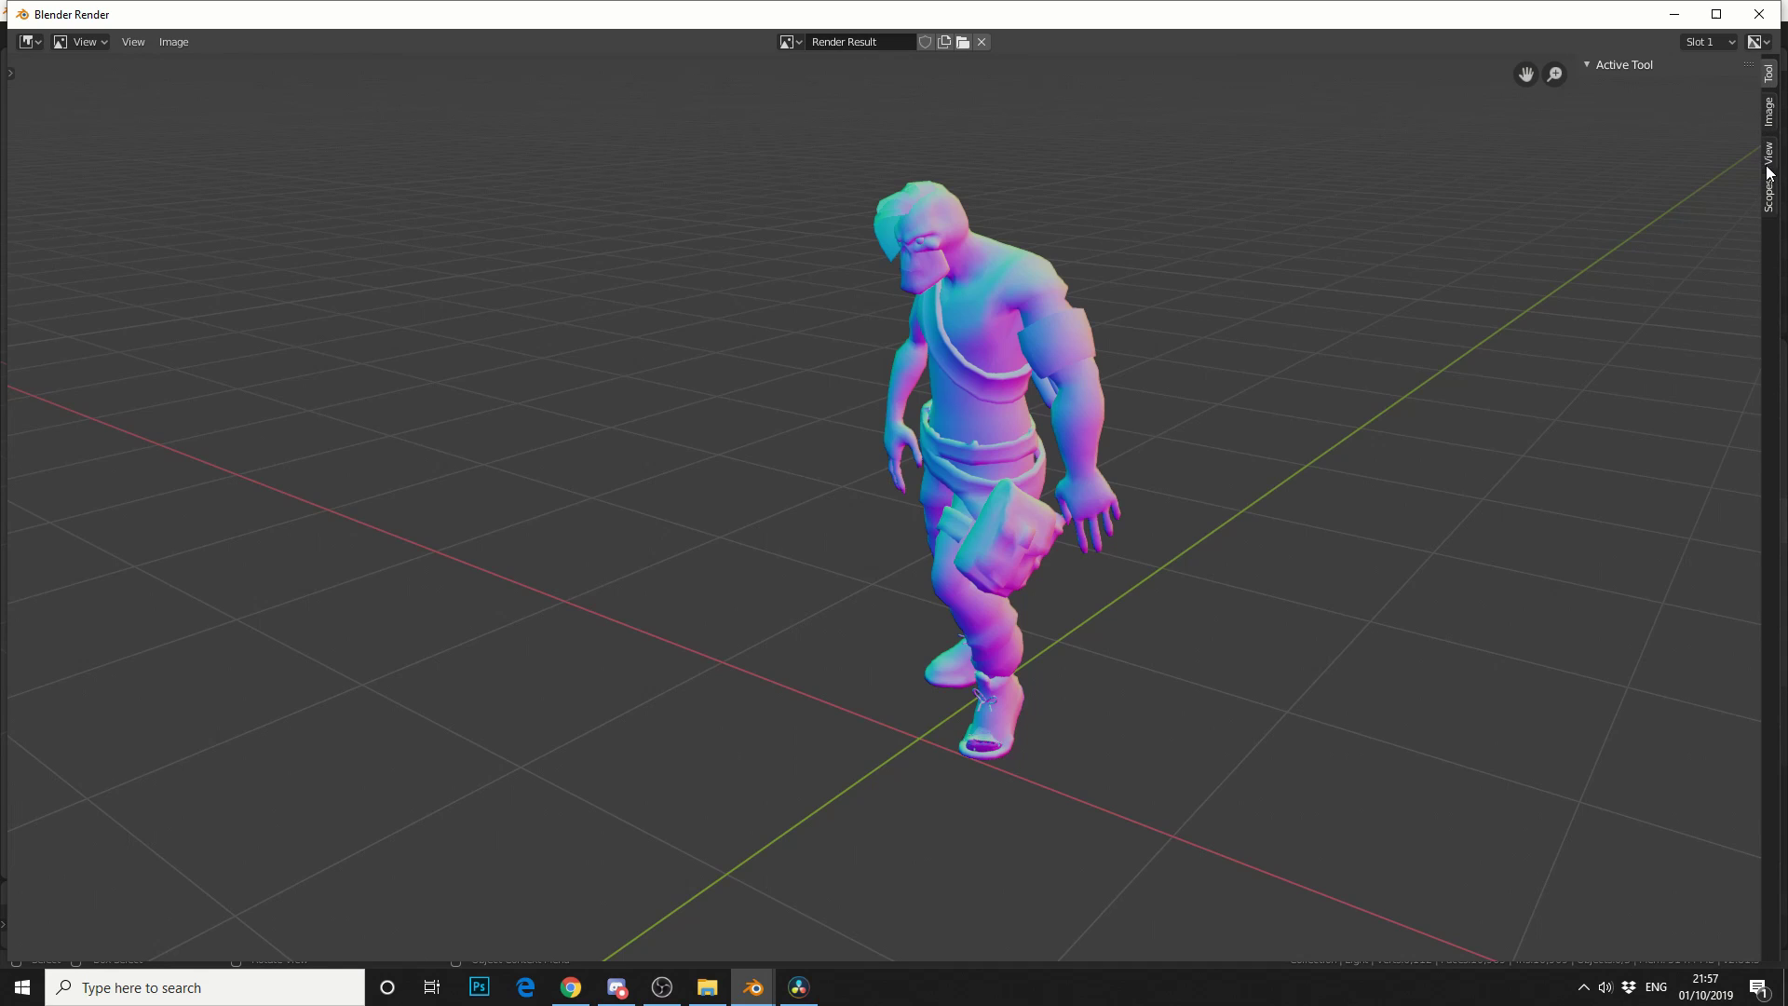
left_click(1770, 201)
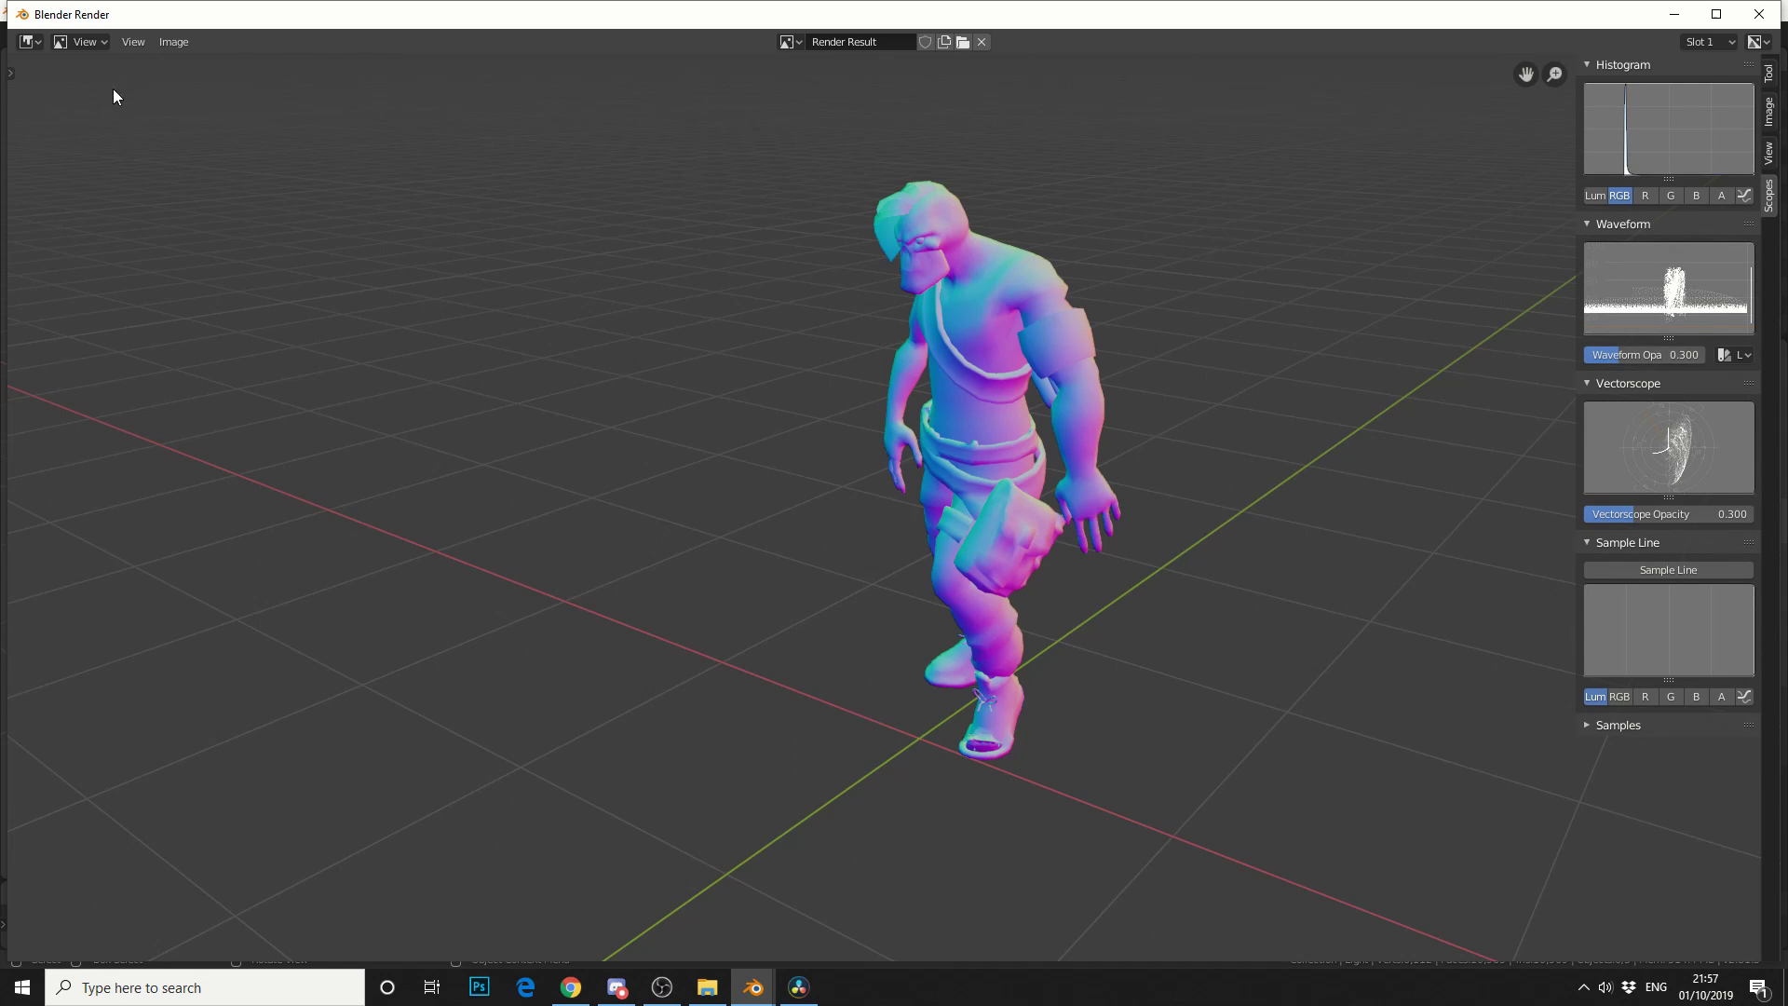
Annotate the render result with freehand strokes forming "St" beside the character and a stroke over its face.
left_click_drag(7, 77, 32, 93)
left_click(34, 109)
left_click_drag(520, 295, 524, 529)
mouse_move(626, 309)
left_mouse_down()
mouse_move(758, 471)
mouse_move(776, 431)
left_mouse_up()
left_click_drag(672, 415, 755, 379)
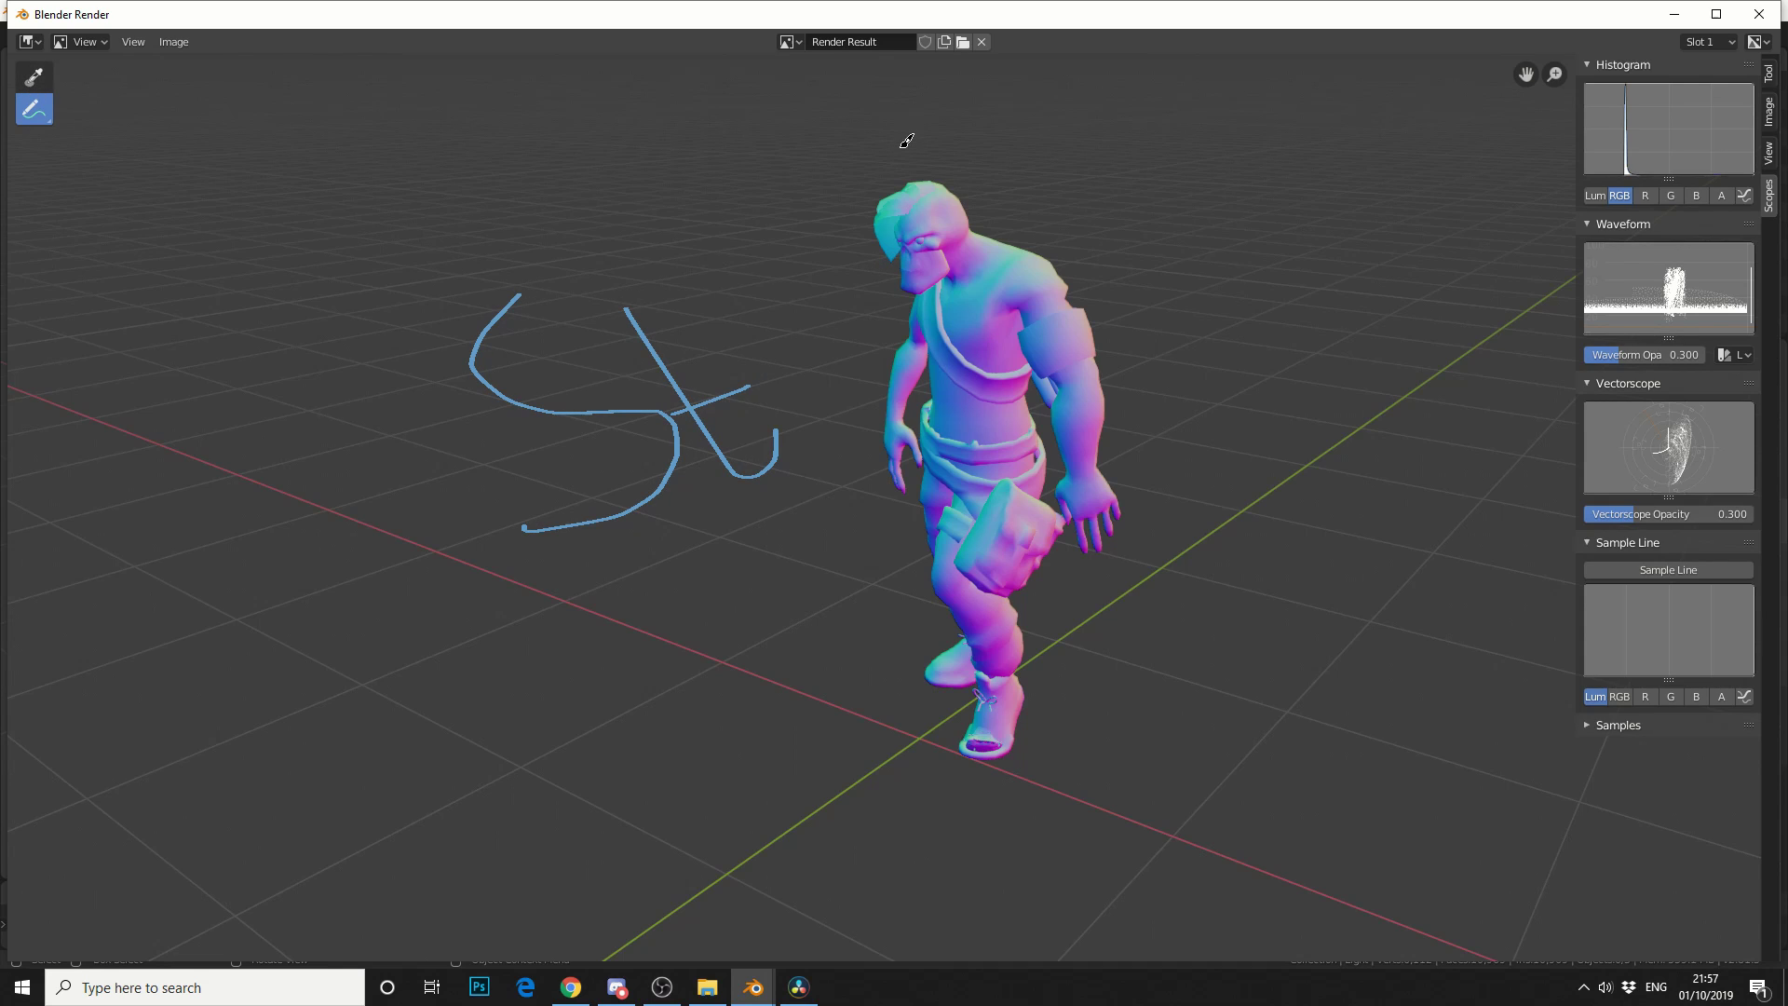
left_click_drag(880, 249, 938, 294)
Switch to File Explorer and open the rendered video 0001-0250 from the Blender Temp folder.
left_click(718, 989)
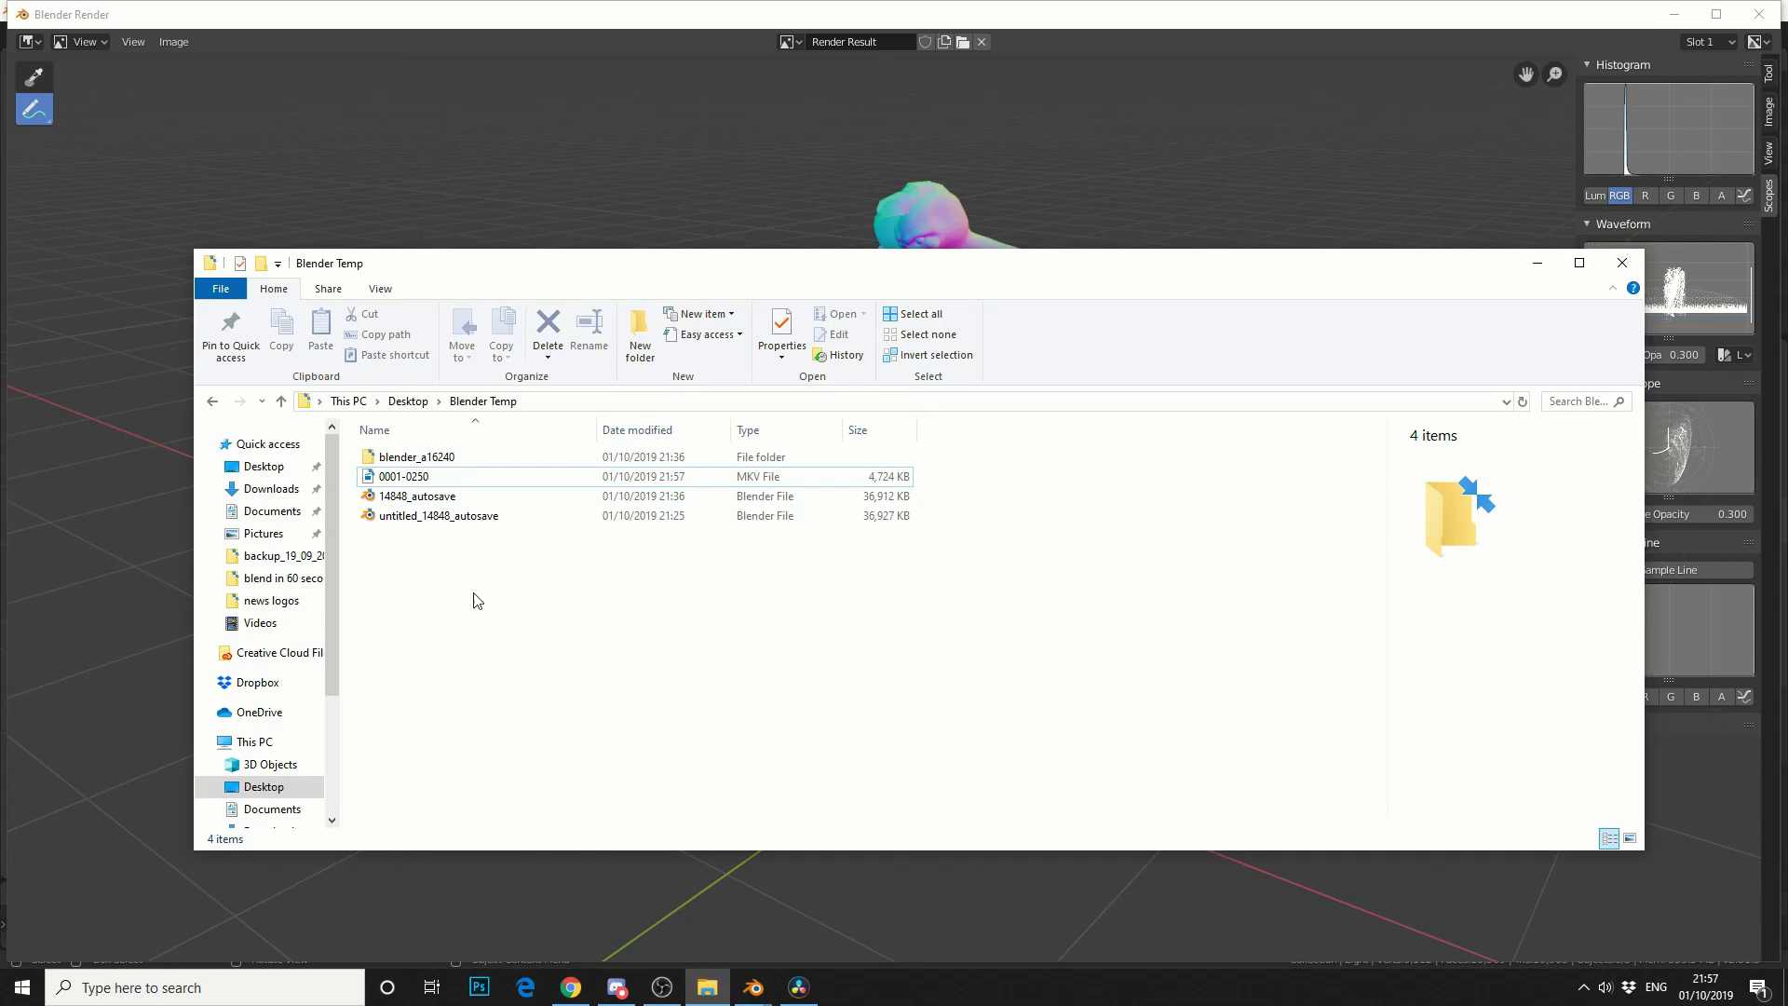
double_click(410, 476)
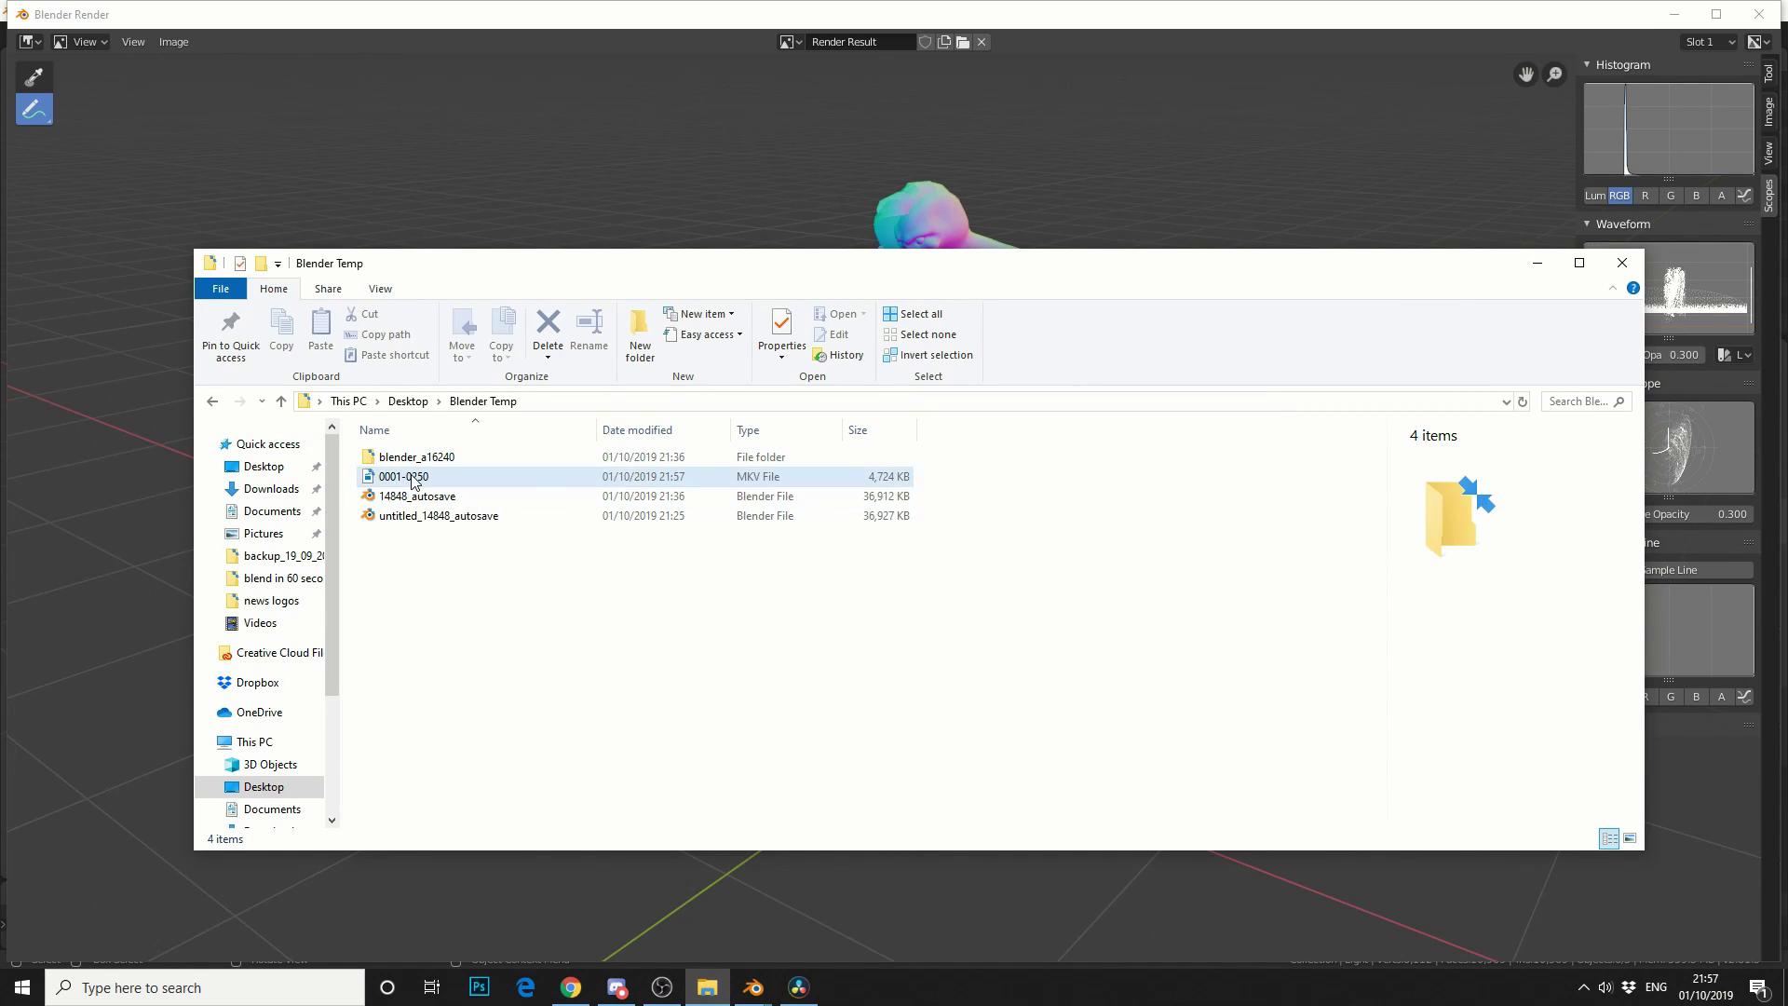